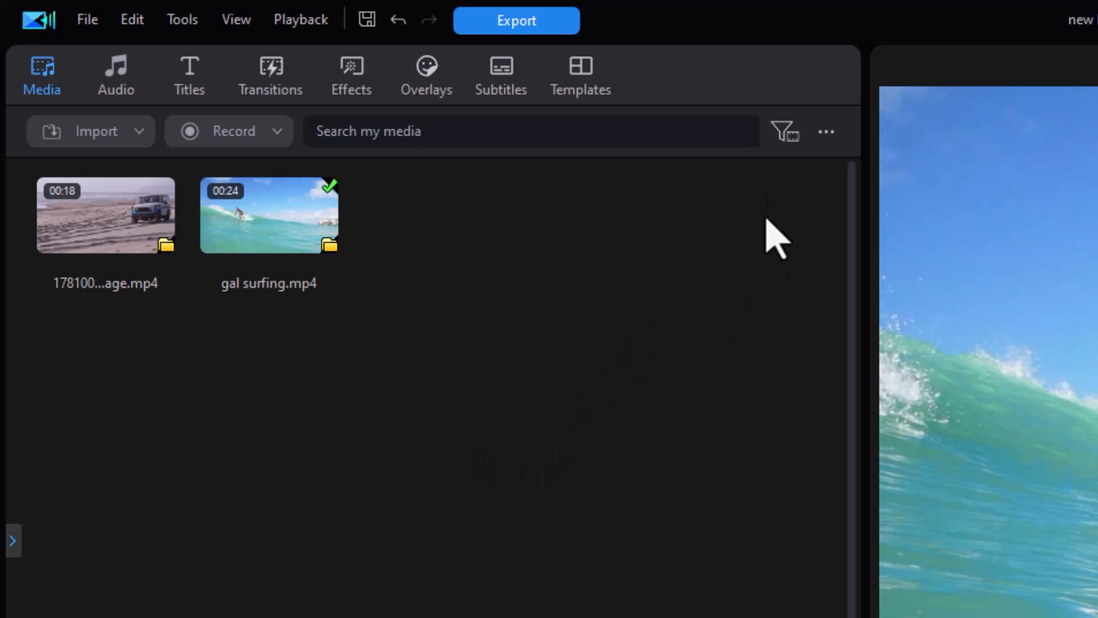
Filter the media library by Videos Only, Audio Only and Images Only in turn
click(782, 131)
click(884, 175)
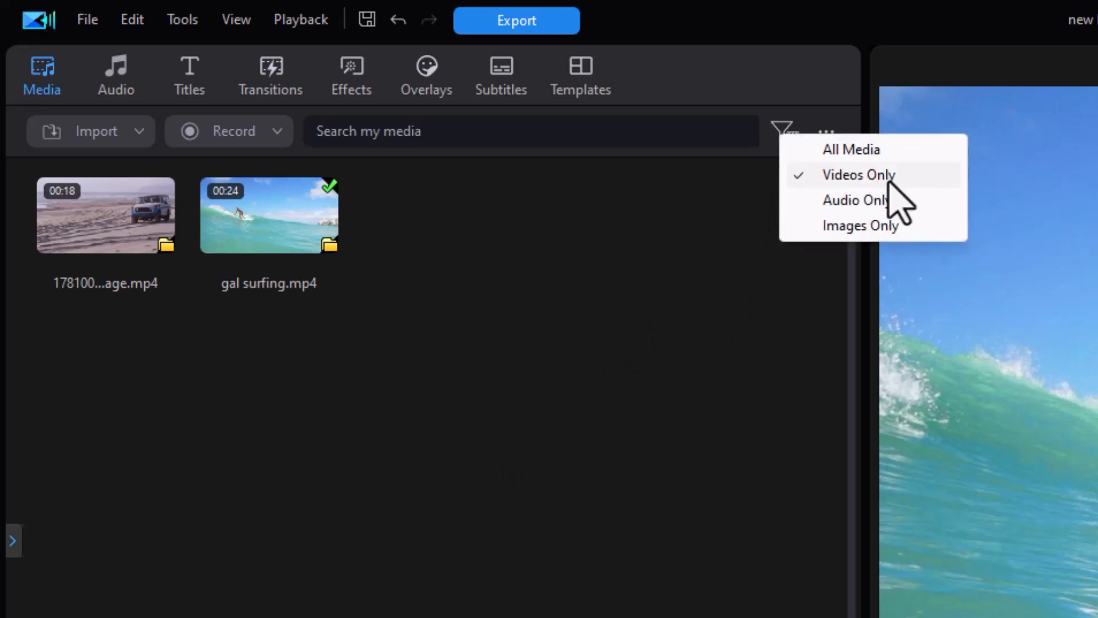
click(877, 202)
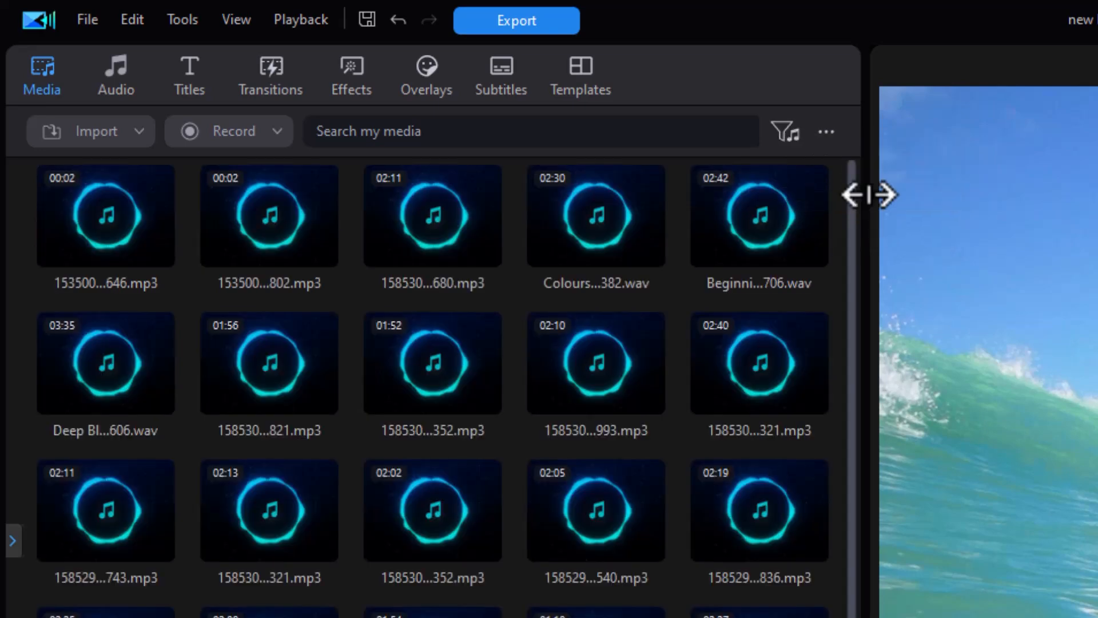
click(780, 132)
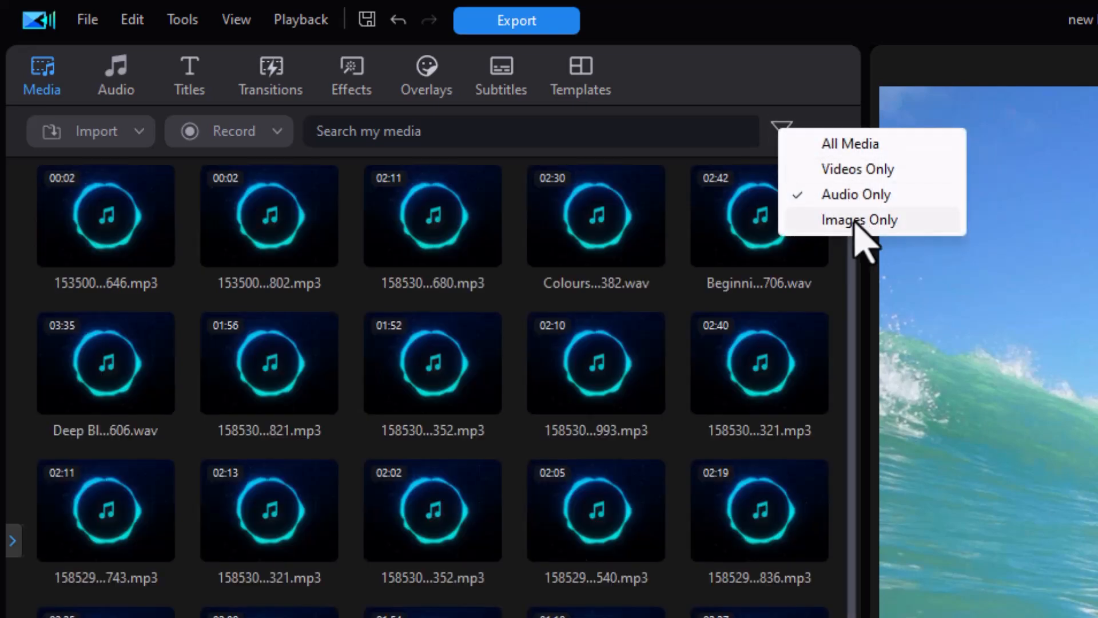
click(858, 223)
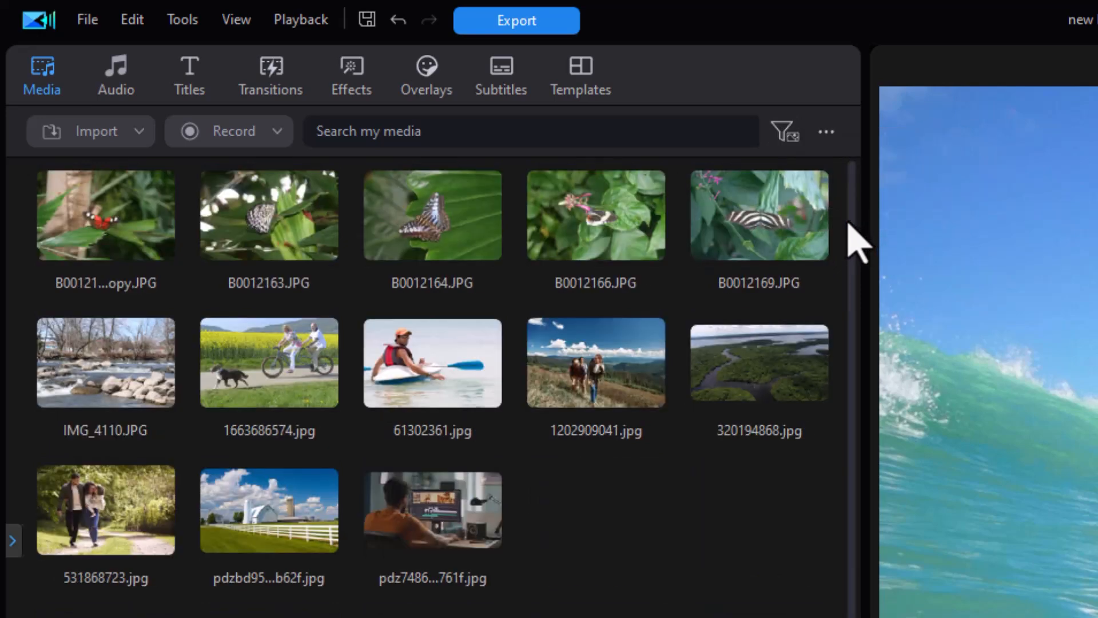
Set the media library filter to All Media and look through the whole library
click(781, 135)
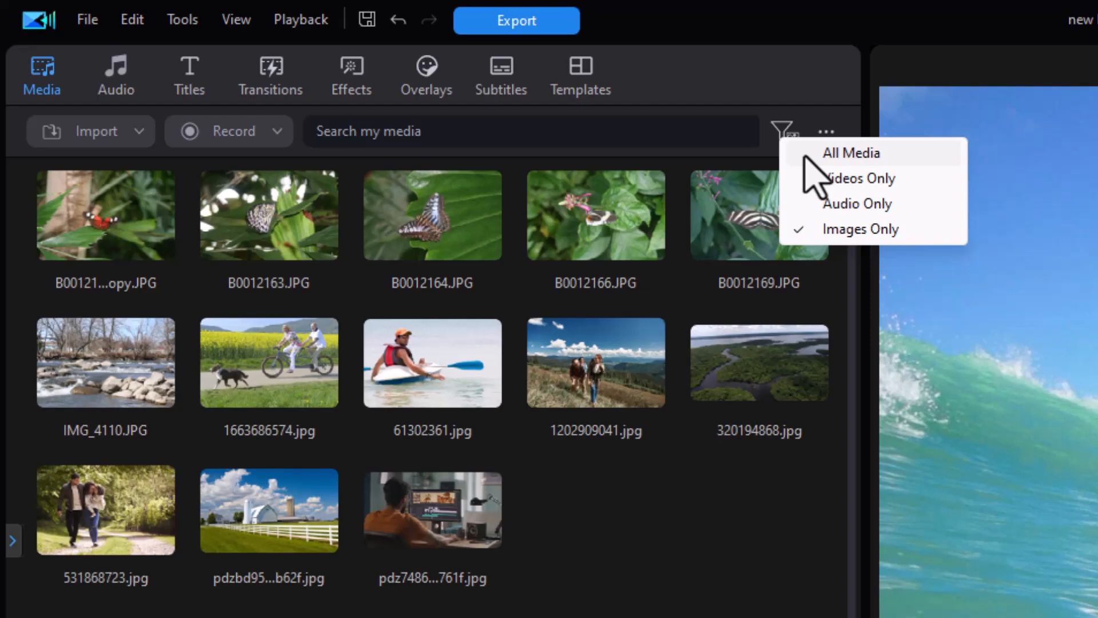
click(805, 156)
scroll(852, 313, down, 10)
scroll(832, 223, up, 2)
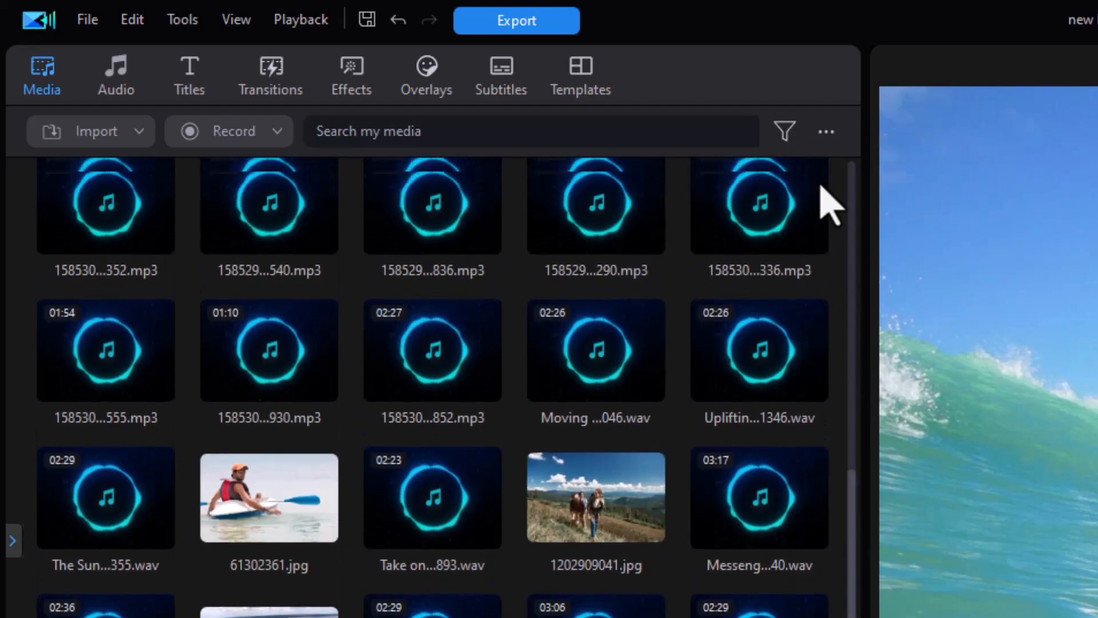
scroll(832, 223, up, 8)
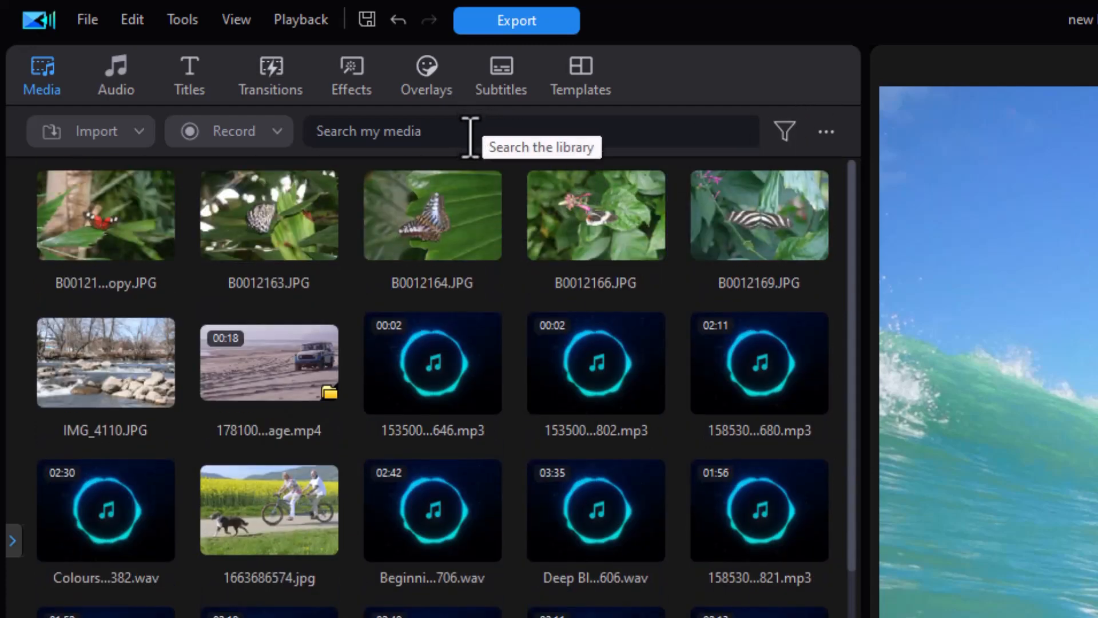
Search the media library for "wav" and for "mp3" files, and clear the search
click(435, 130)
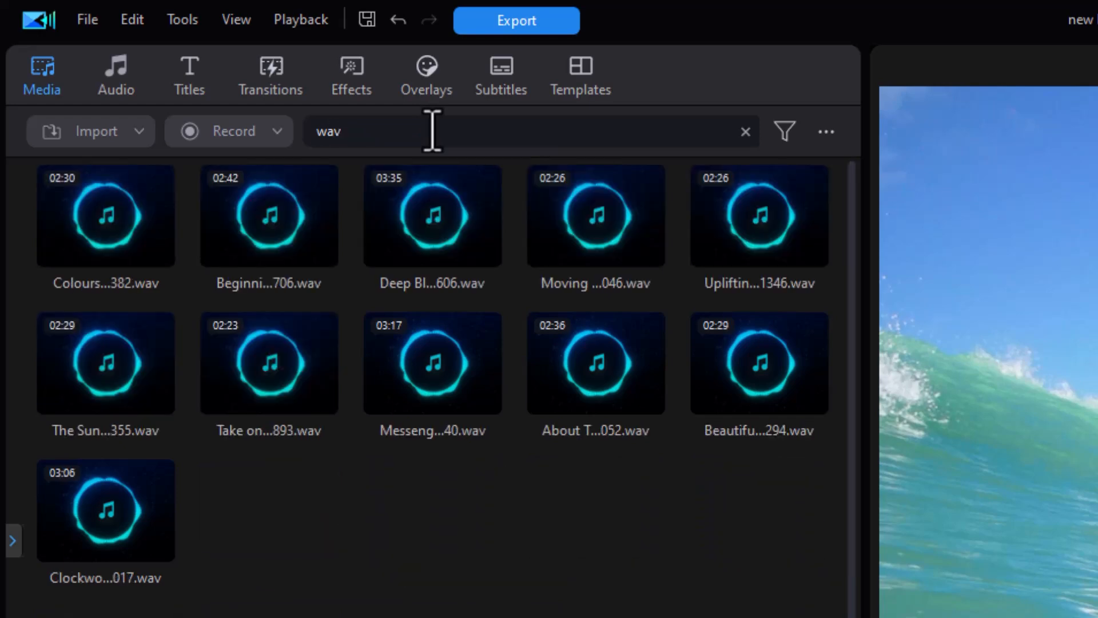
drag(433, 130, 250, 155)
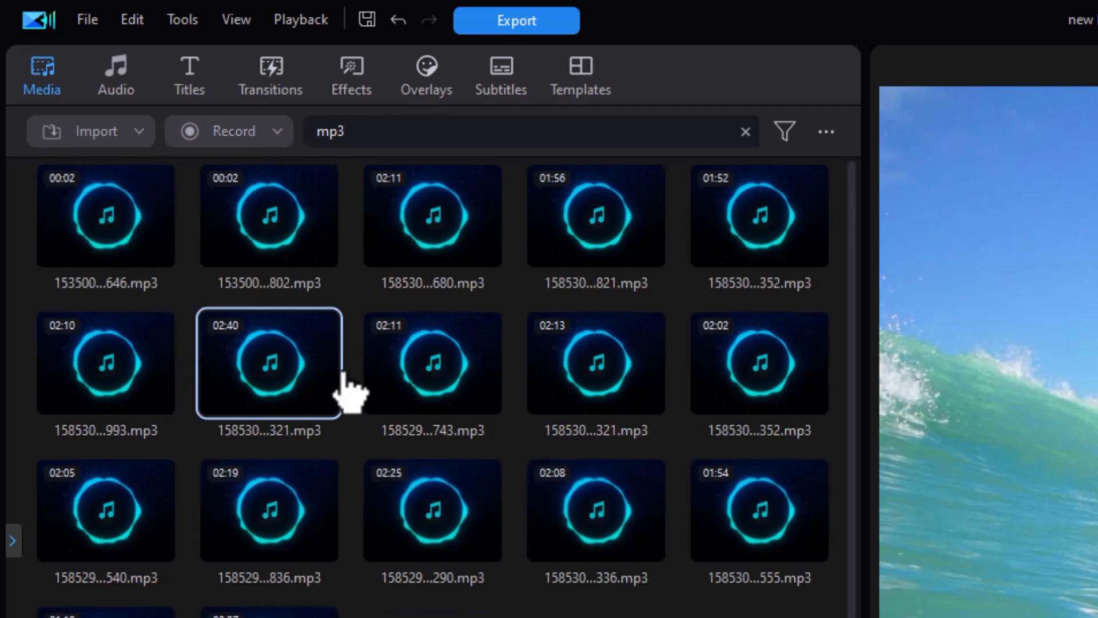
double_click(360, 134)
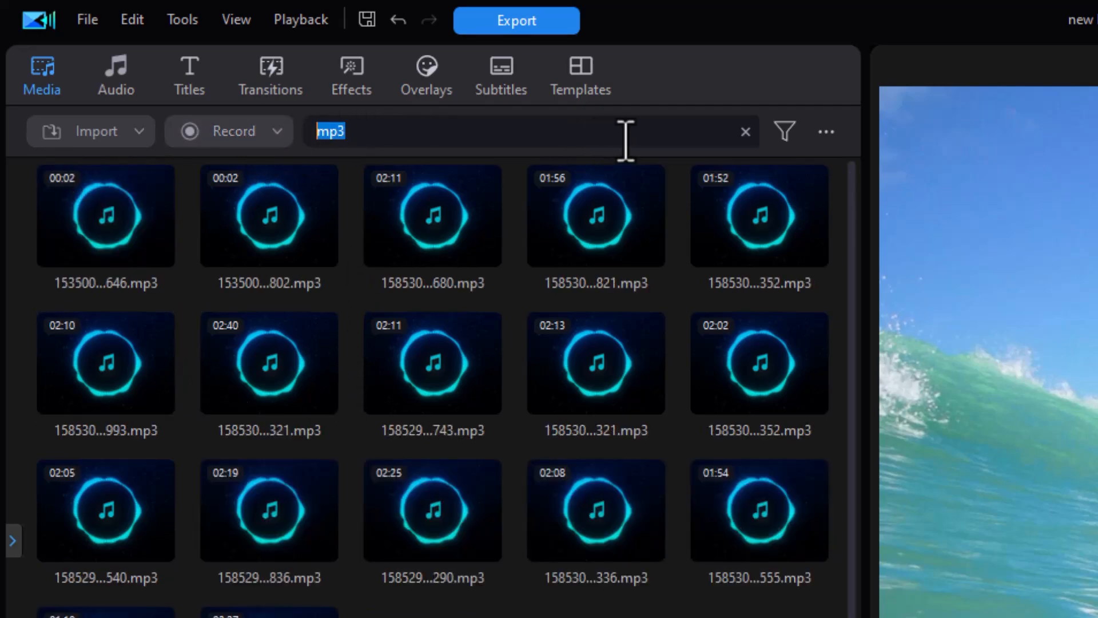
click(746, 132)
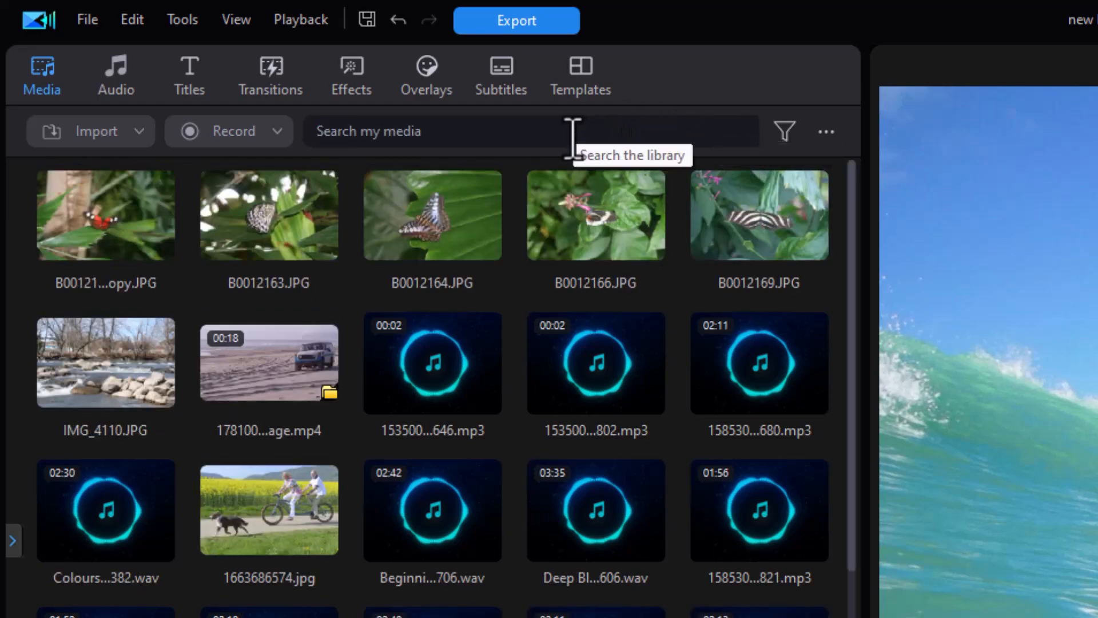
Search the media library for "oc" to find the ocean soundtrack, and clear the search
click(545, 128)
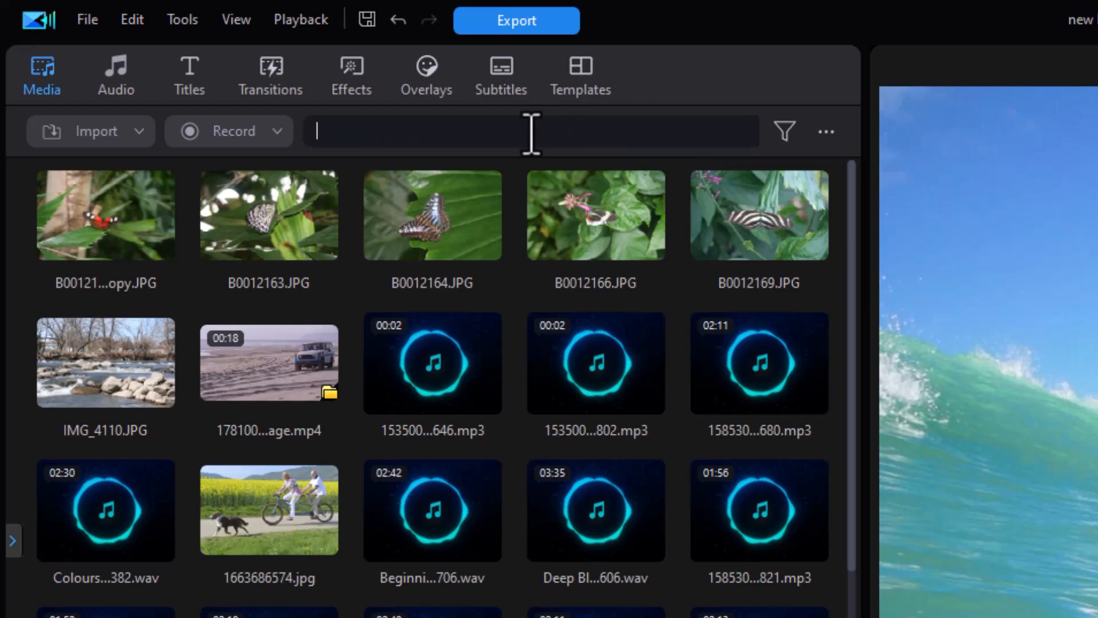
text(oc)
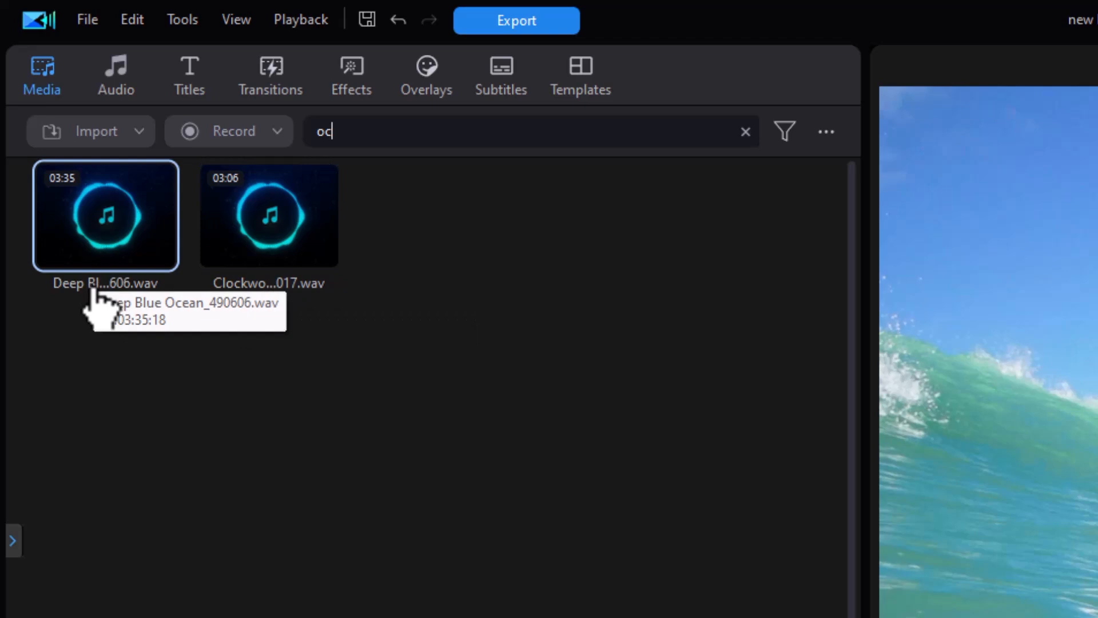
click(746, 133)
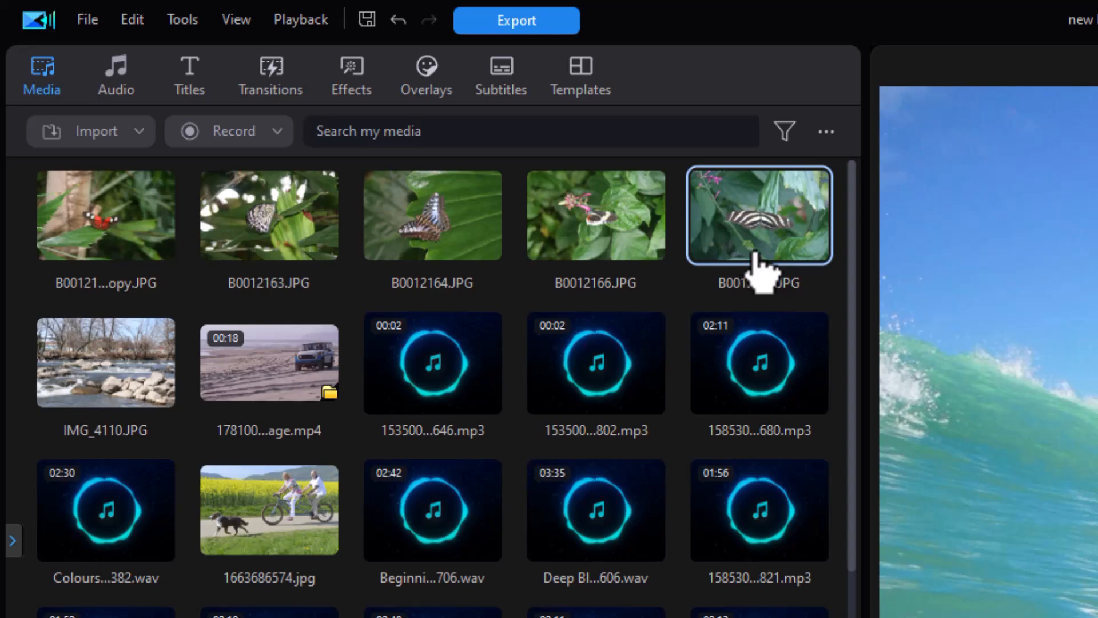
Display the media library as Extra Large Icons
click(826, 133)
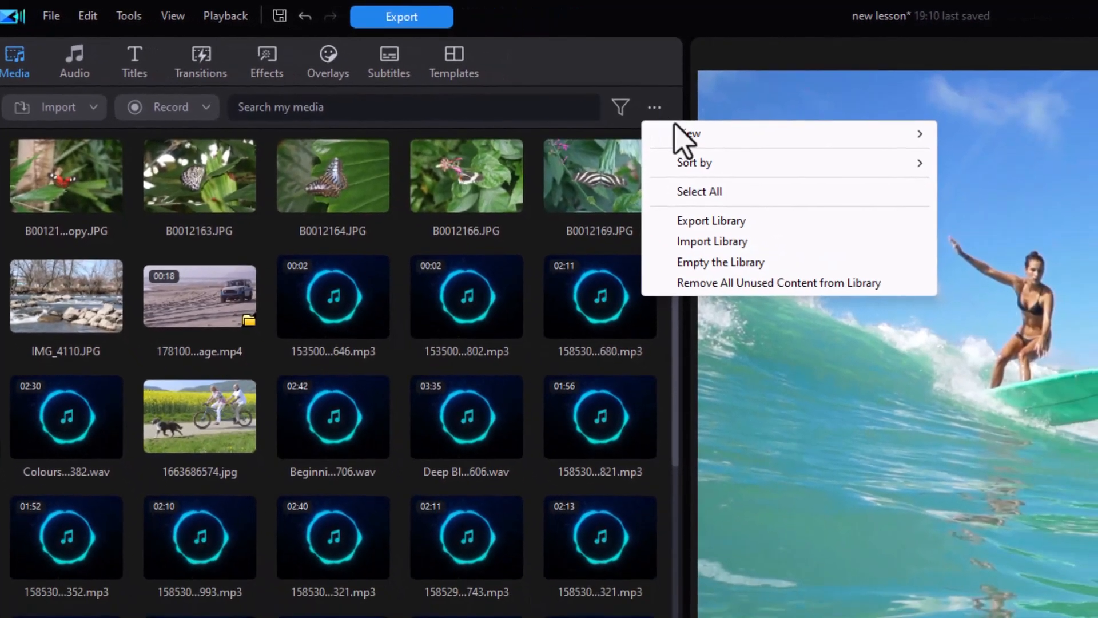
mouse_move(879, 170)
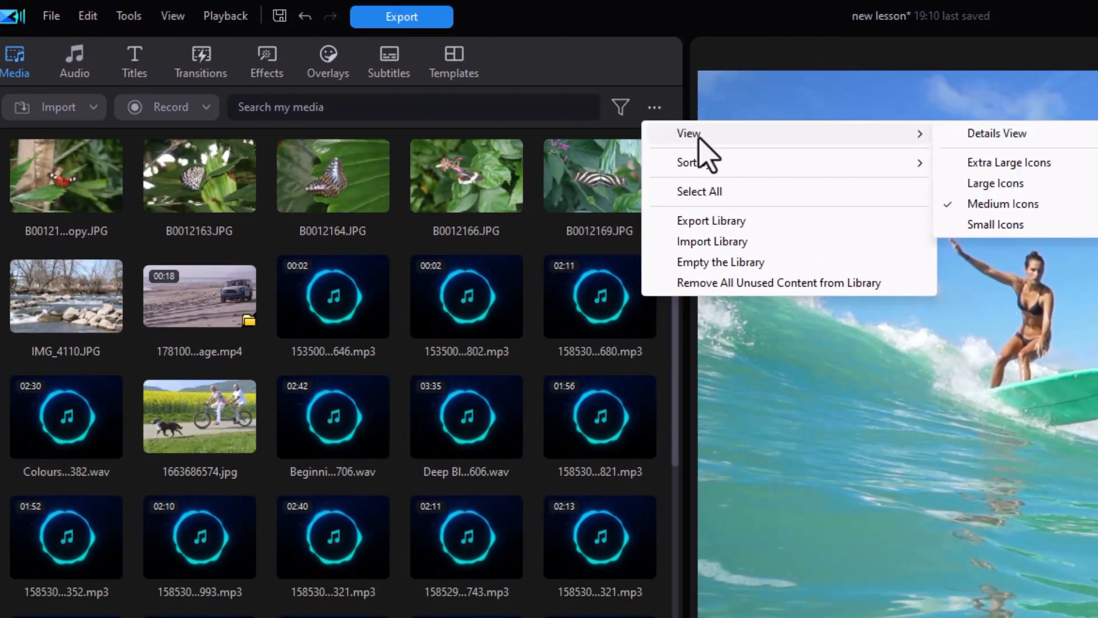
click(990, 166)
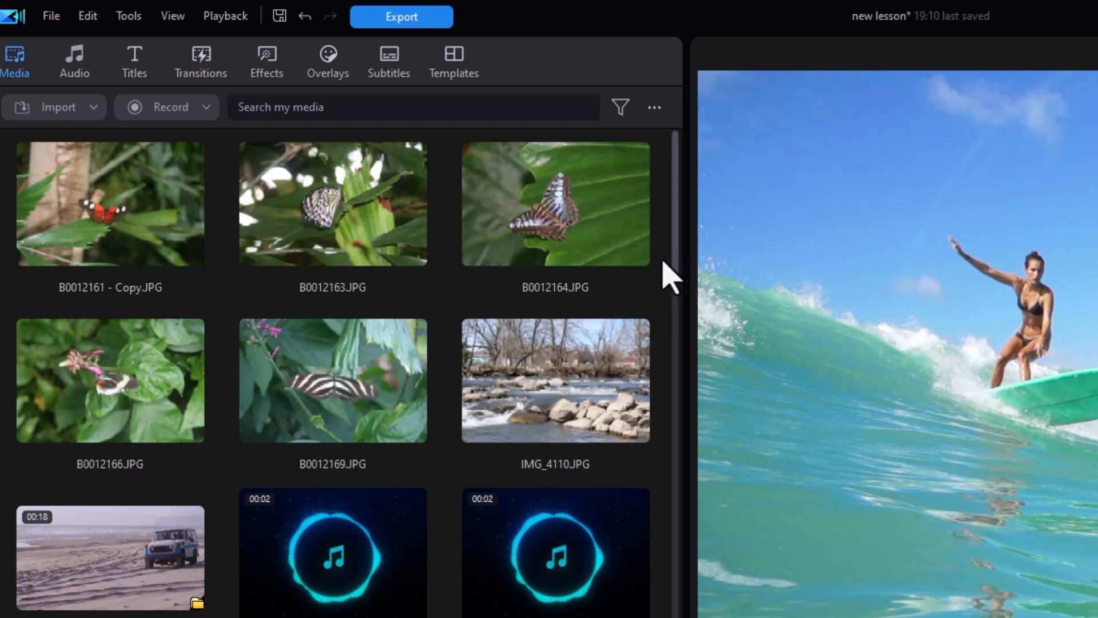
click(143, 415)
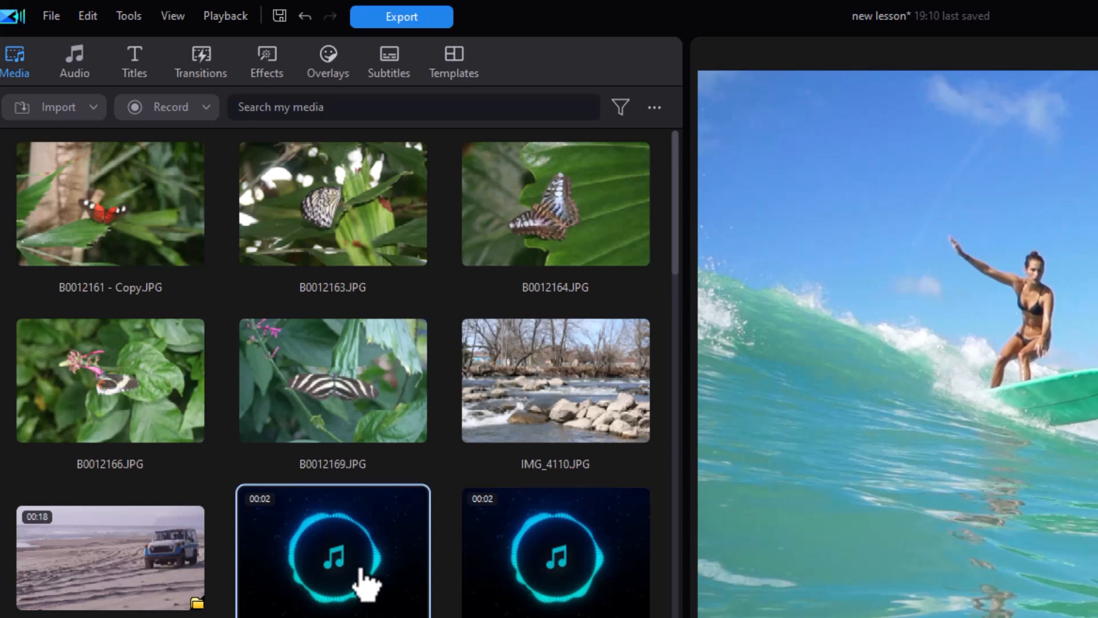
Switch the media library to Details View and sort the files by Duration in ascending order
click(654, 109)
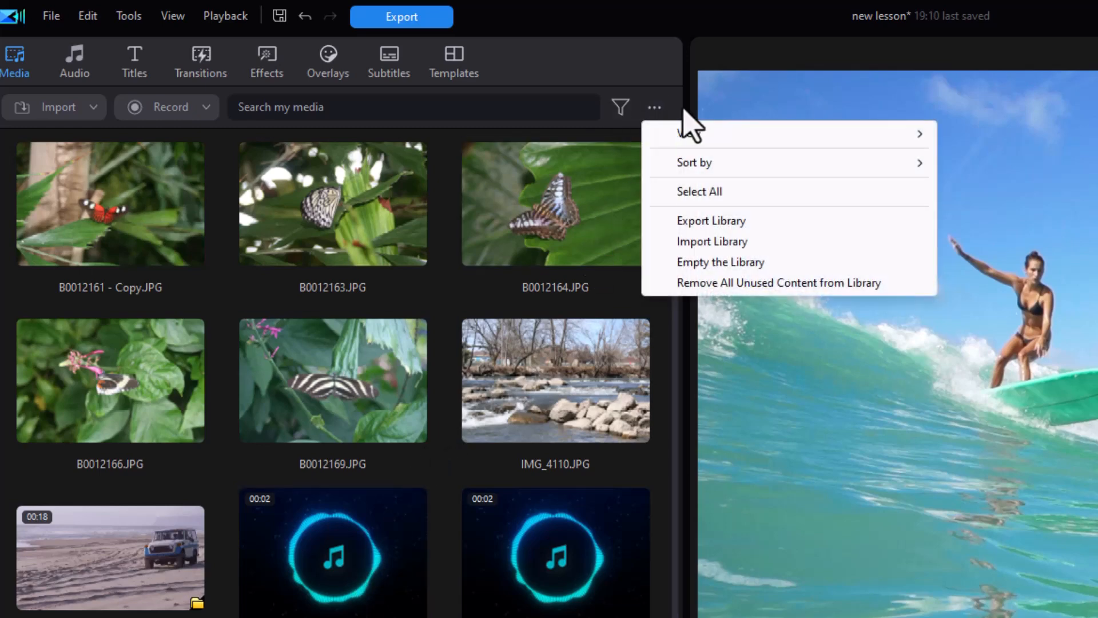
mouse_move(737, 140)
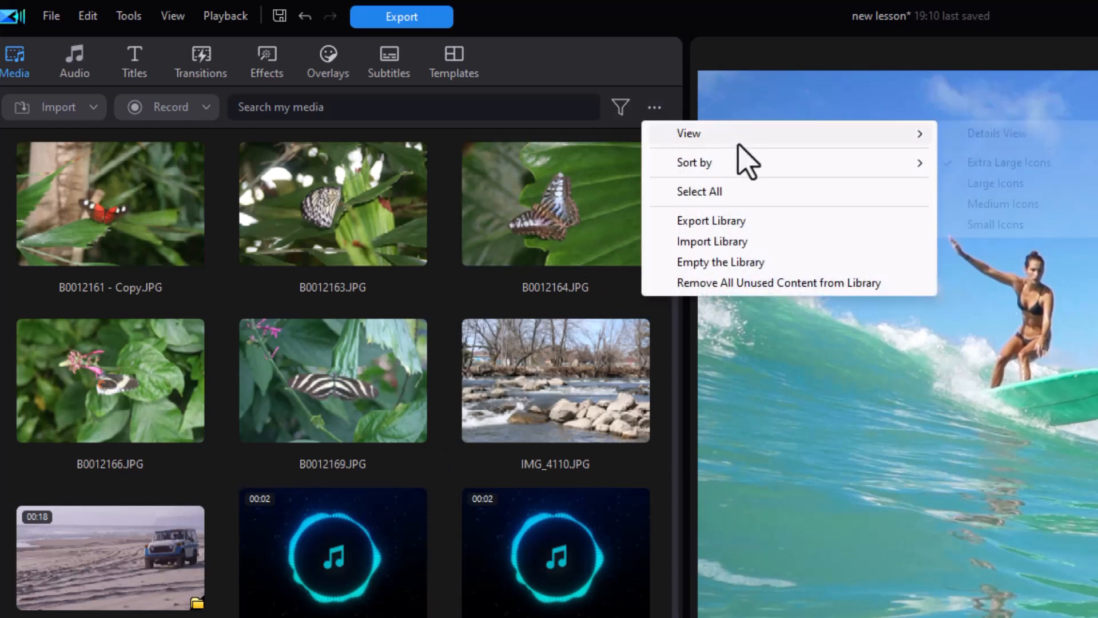
click(1014, 137)
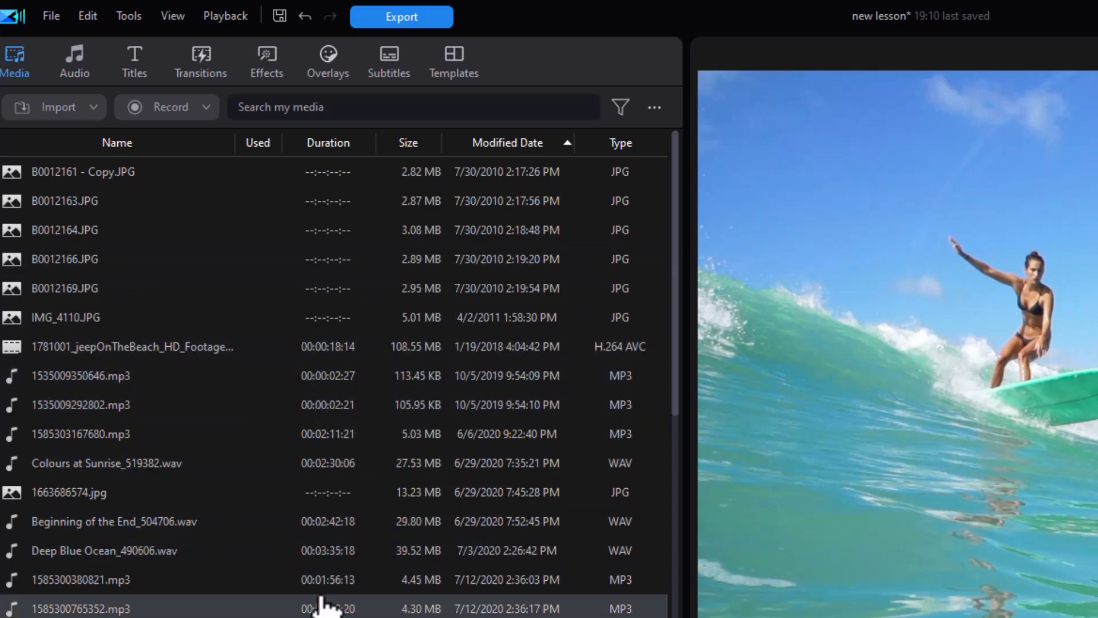
click(332, 144)
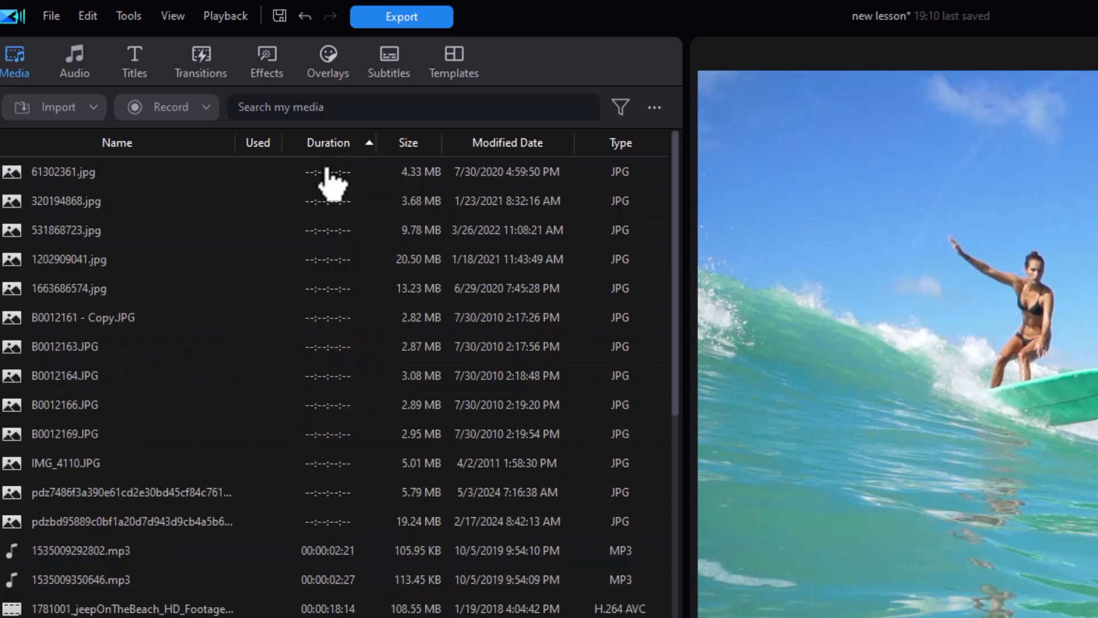
scroll(664, 457, down, 5)
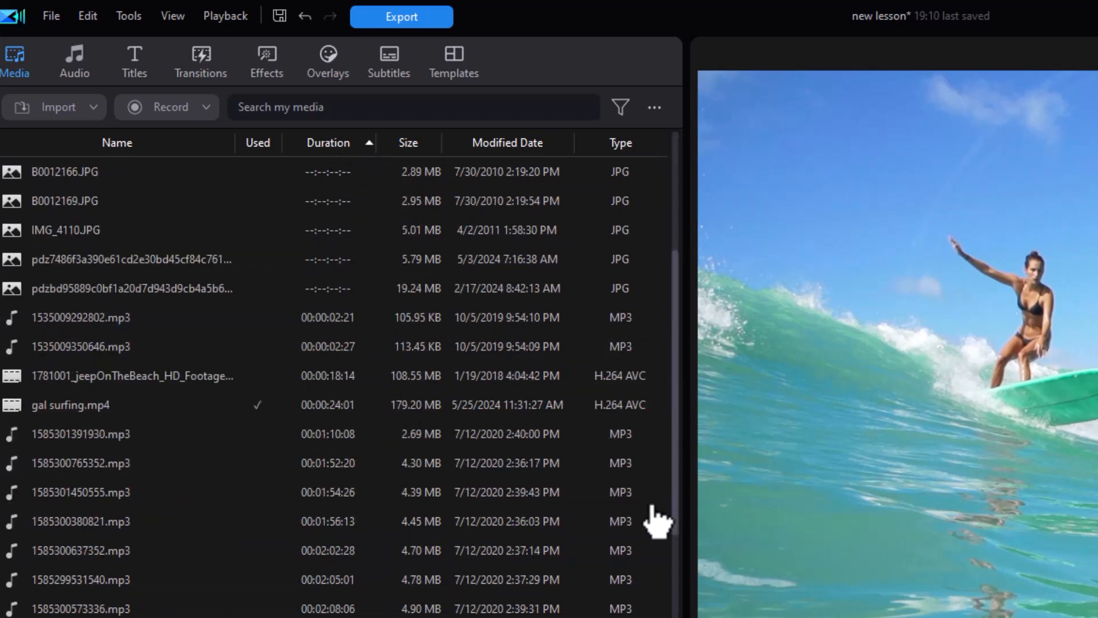
scroll(665, 595, down, 5)
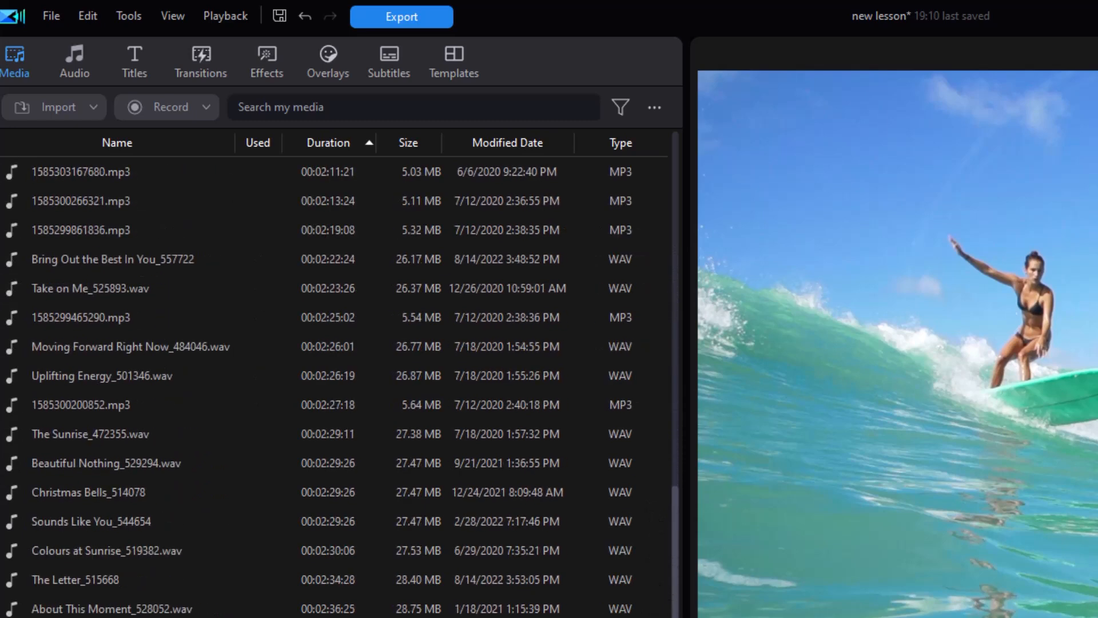
scroll(337, 384, up, 1)
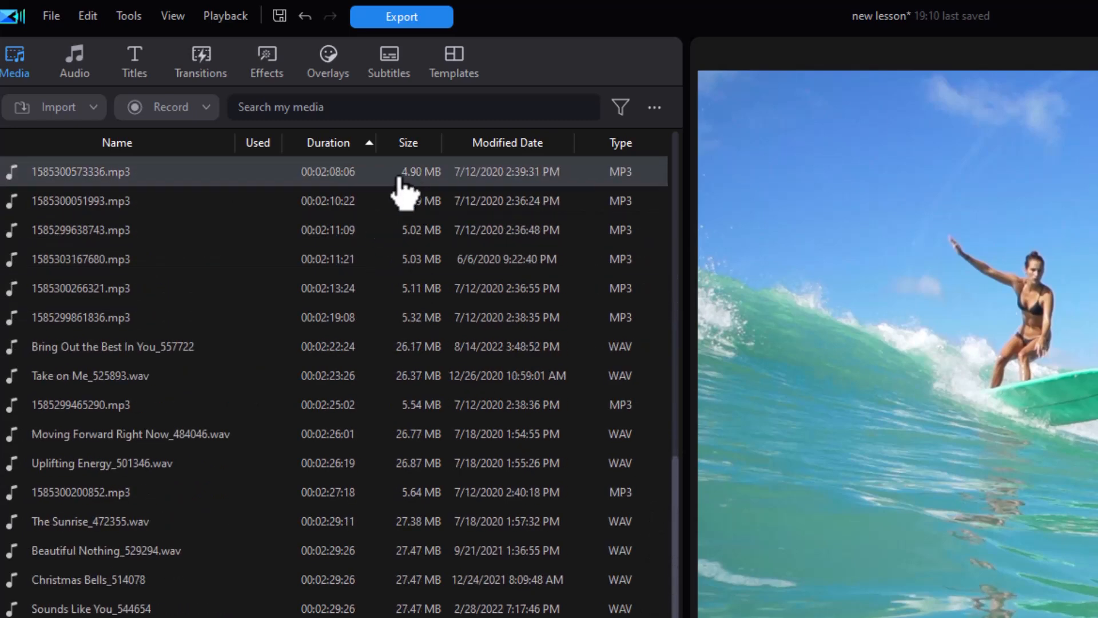
Sort the library files by Size, switching between ascending and descending order
click(412, 144)
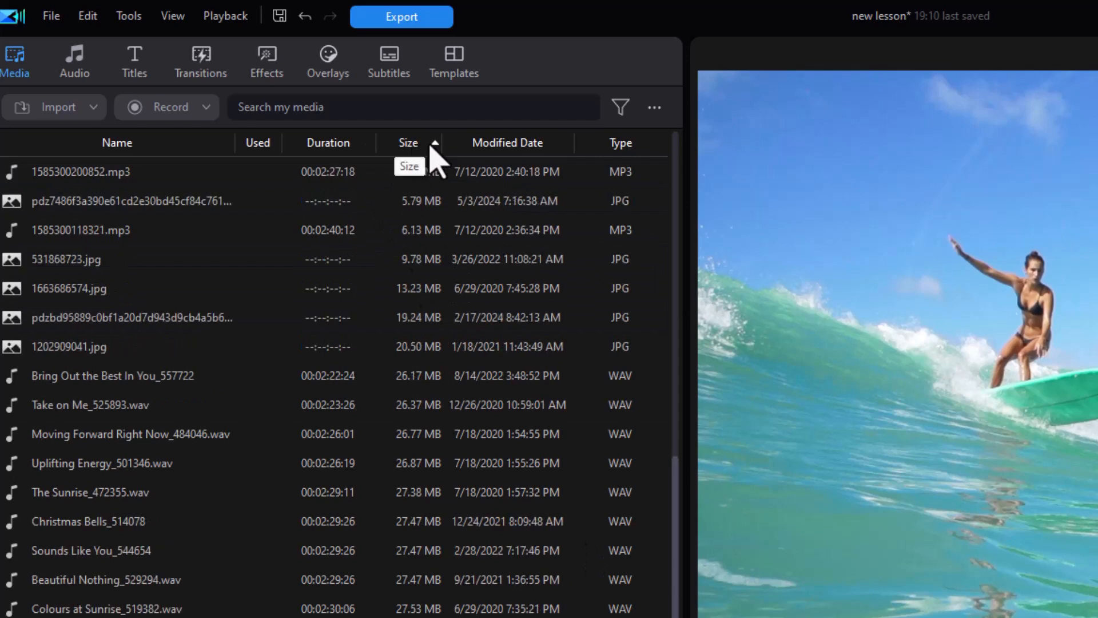
click(430, 147)
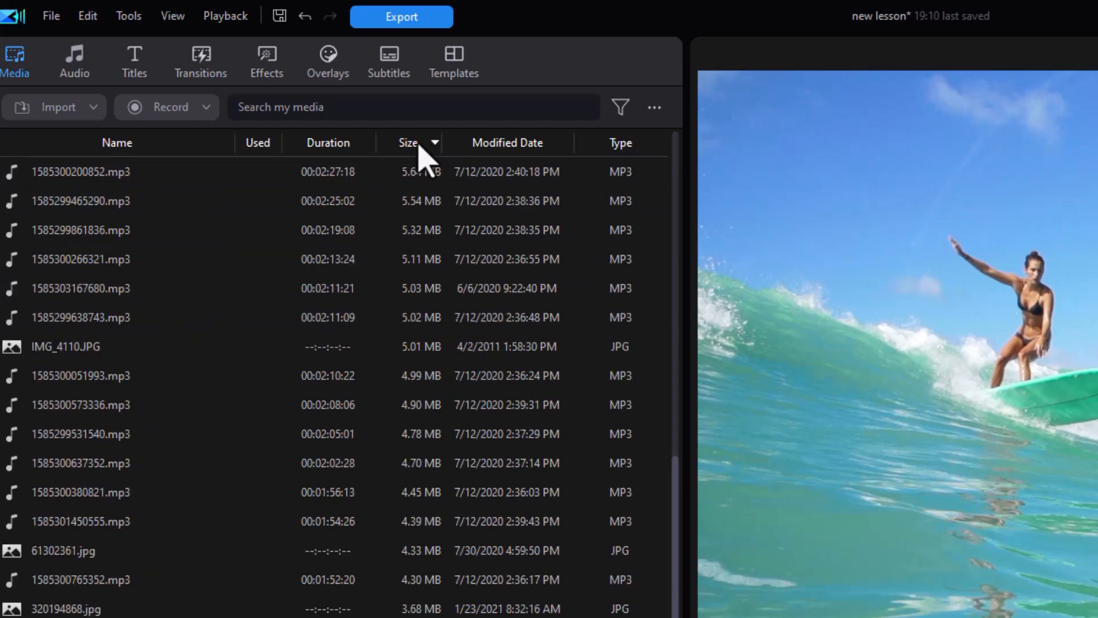
click(409, 144)
click(410, 144)
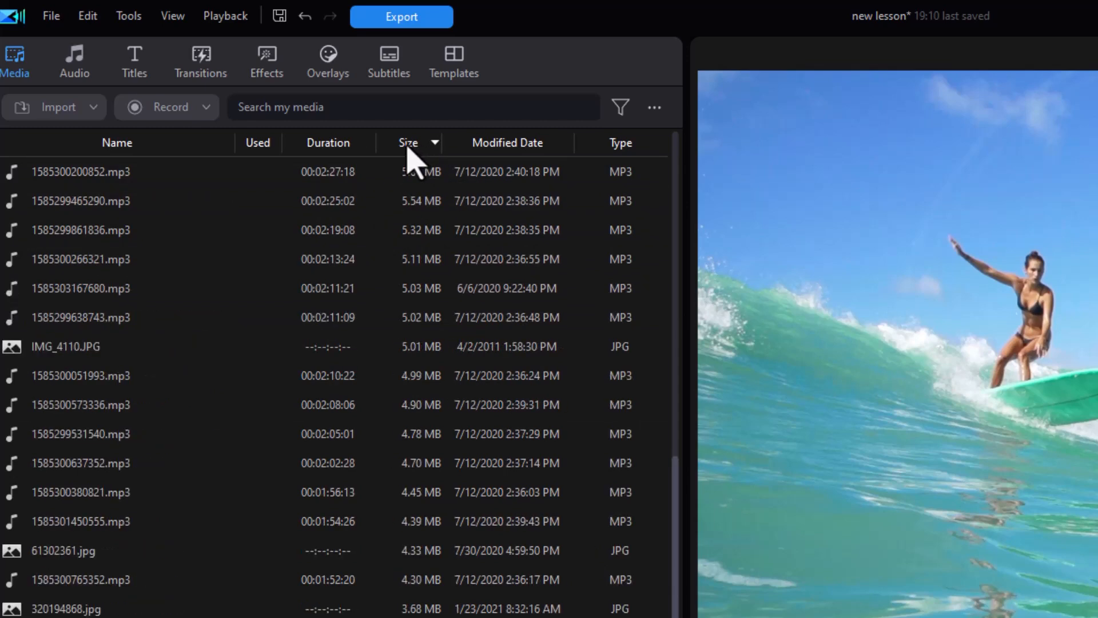
Sort the library files by Modified Date, and re-sort them by Type in ascending order
click(518, 149)
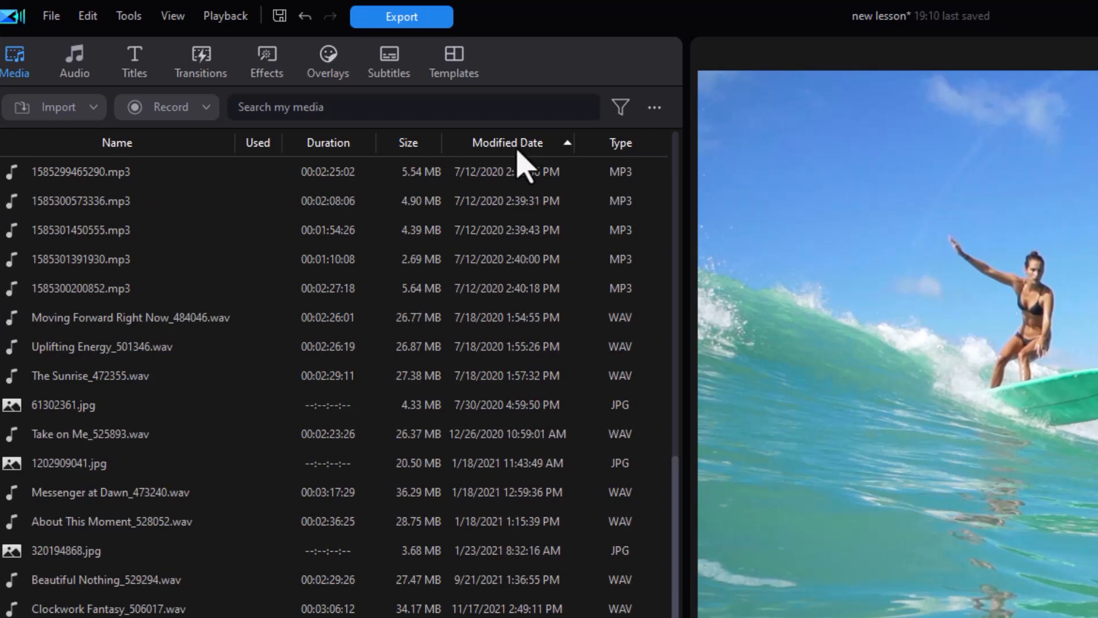
click(622, 150)
drag(681, 509, 669, 215)
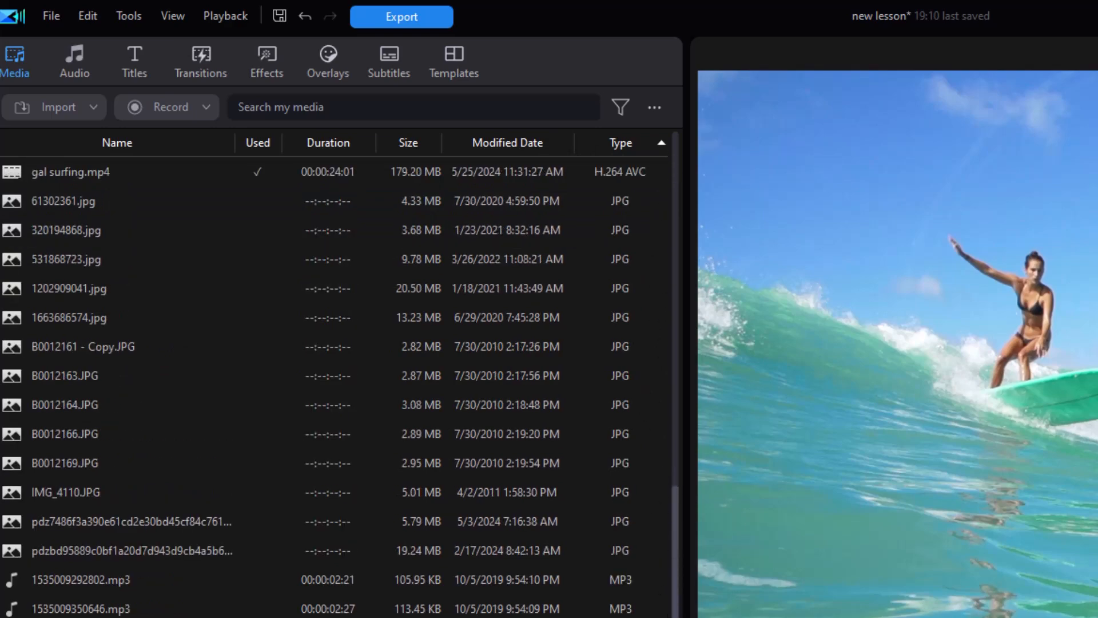
Place Deep Blue Ocean_490606.wav on audio track 1 at the start of the timeline
scroll(657, 561, down, 7)
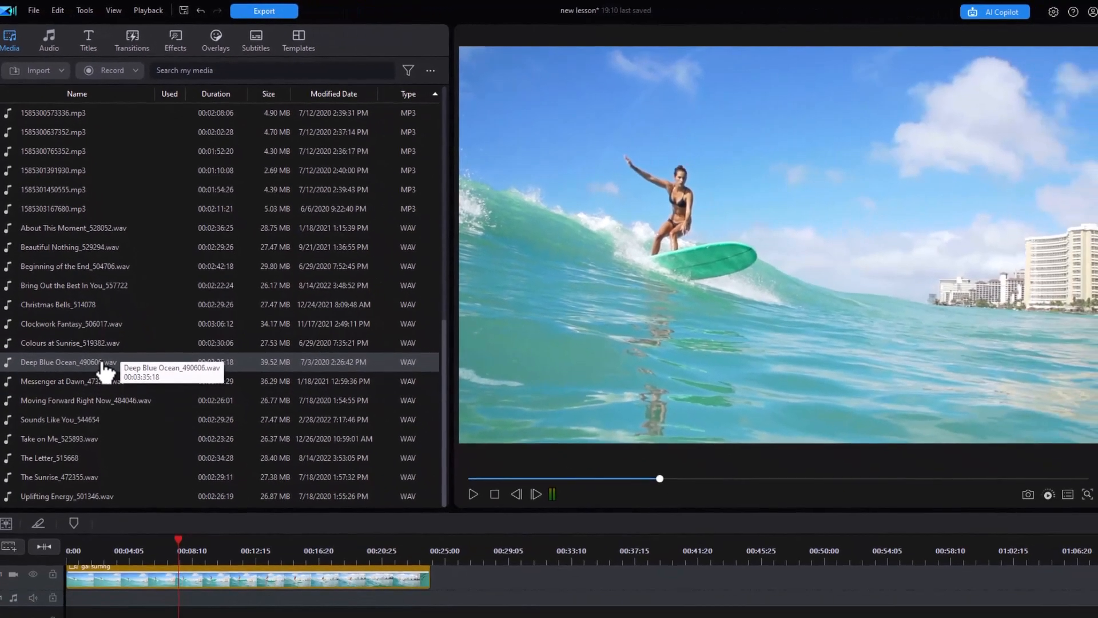
drag(103, 370, 69, 604)
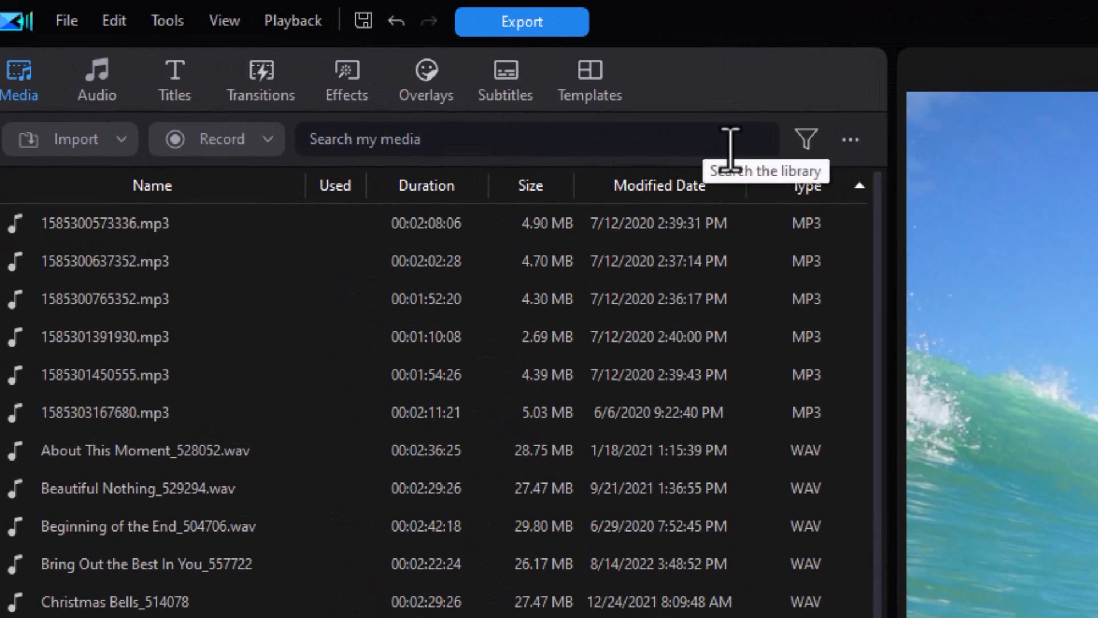
Display the media library as Large Icons
click(851, 139)
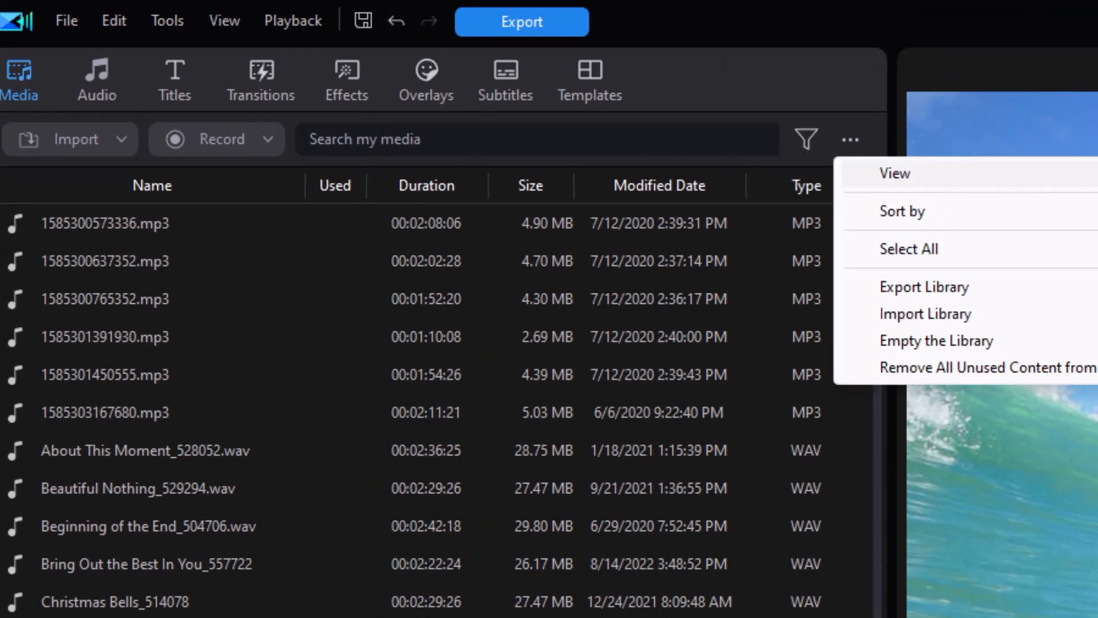
click(1097, 200)
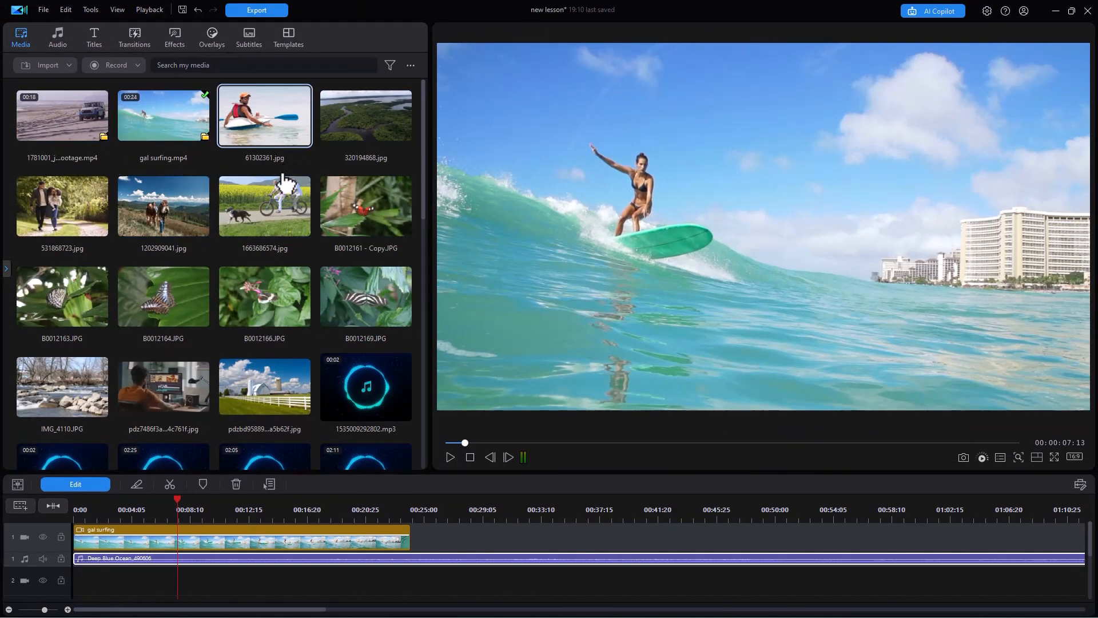
click(410, 65)
mouse_move(433, 102)
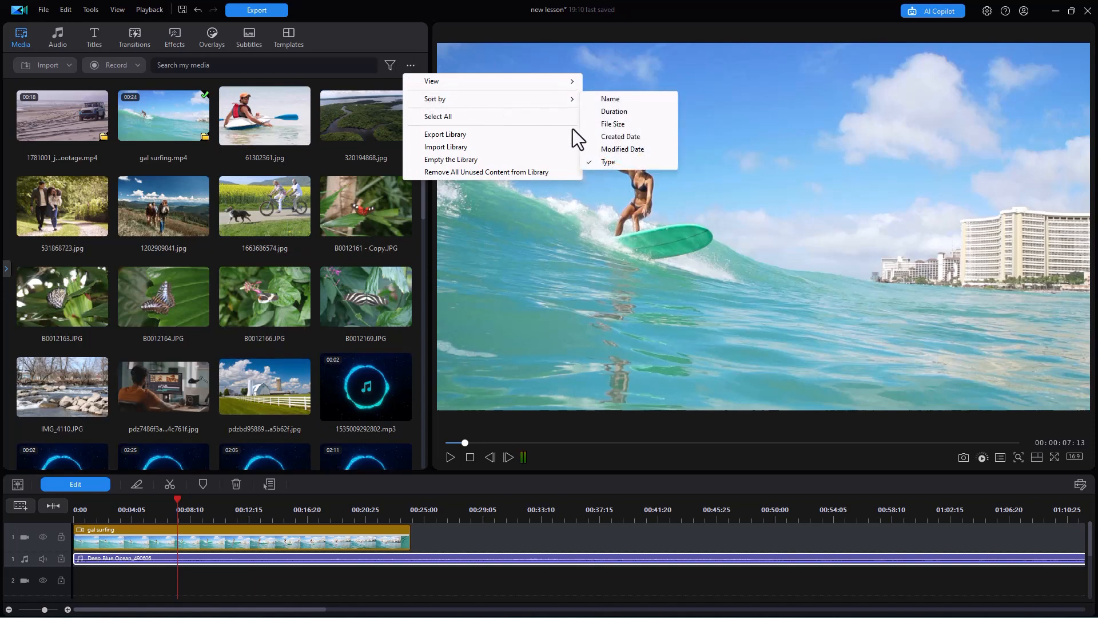
click(434, 23)
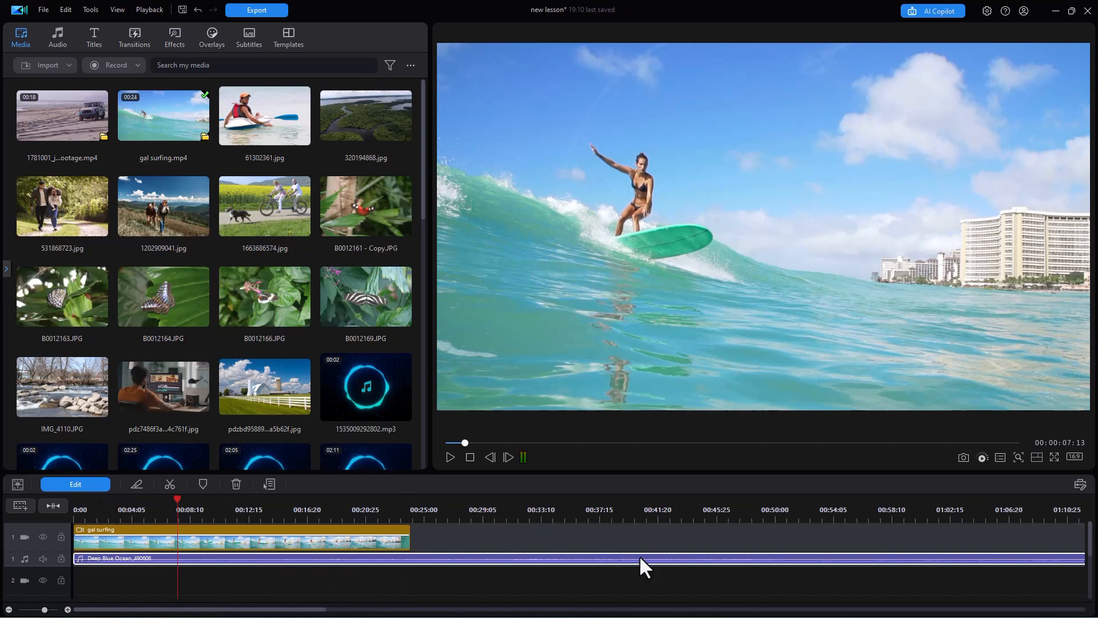
Search the media library for jpg
drag(402, 515, 380, 510)
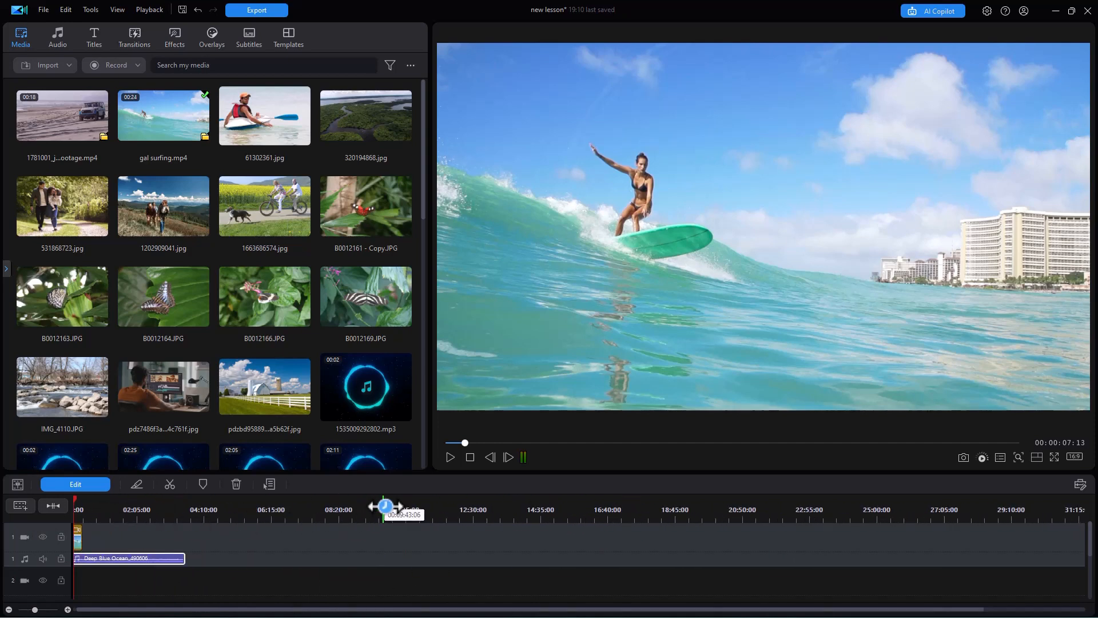
click(373, 132)
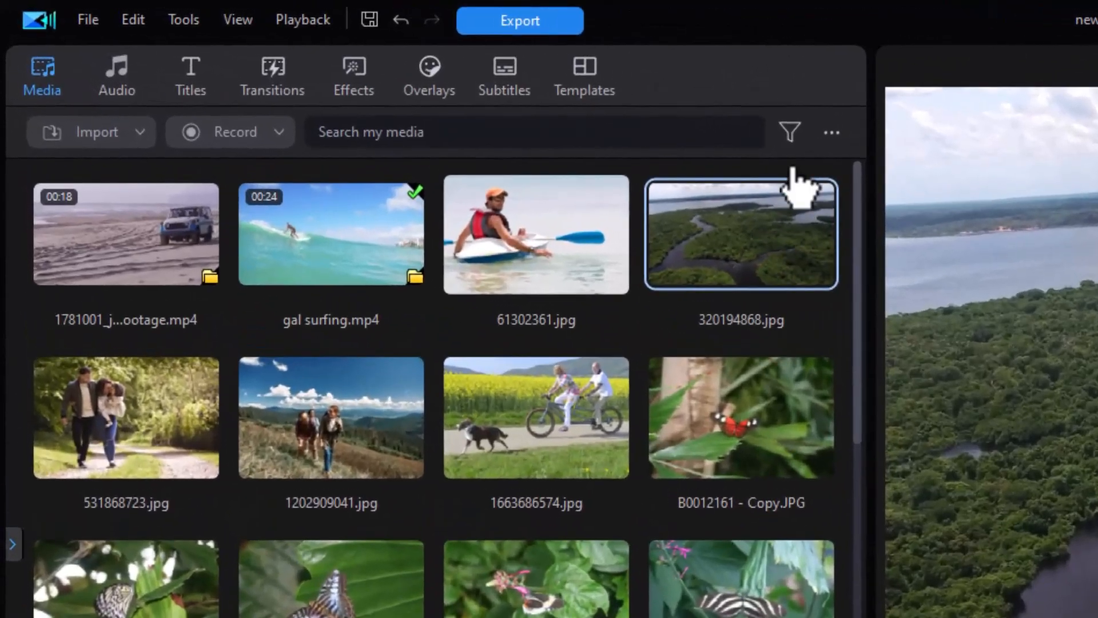
click(478, 134)
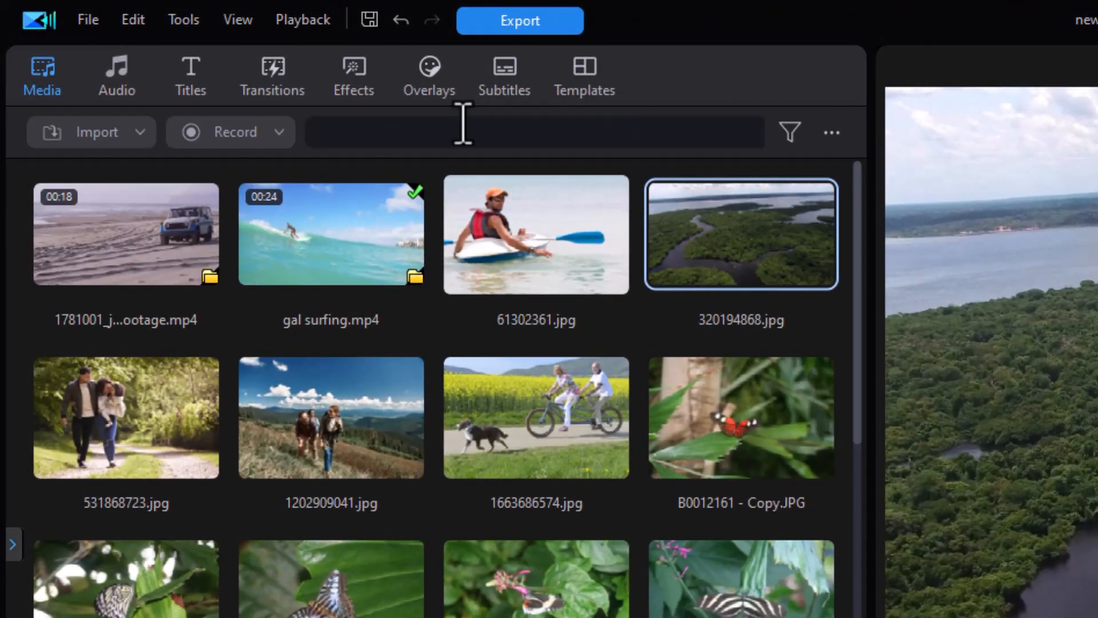
text(jpg)
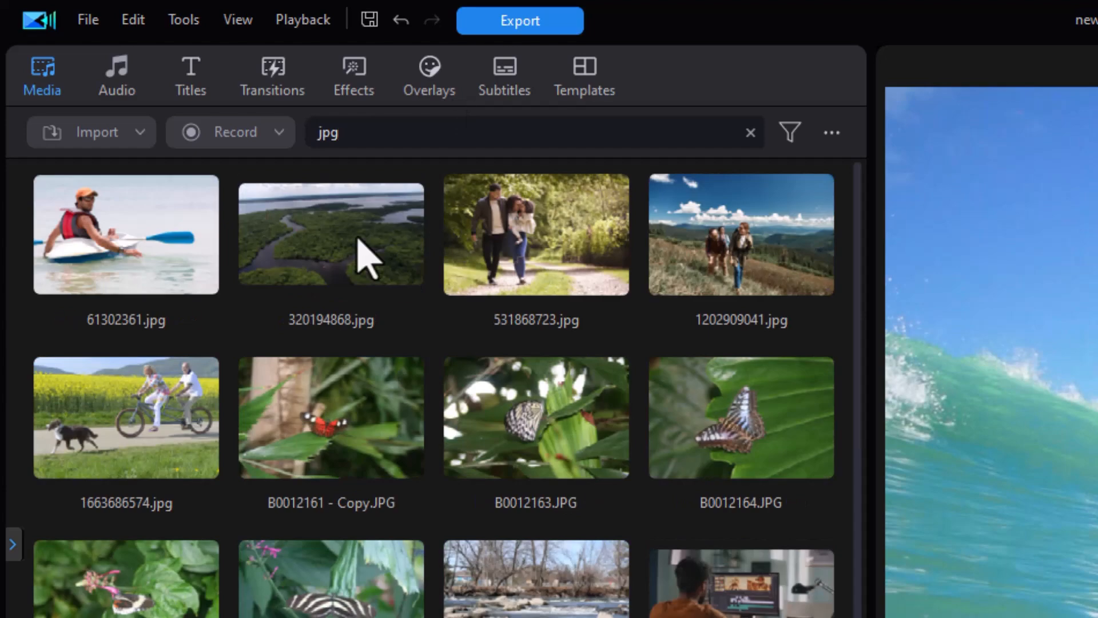
Place all the JPG images on video track 1 beyond the end of the soundtrack, and delete them from the timeline
click(163, 240)
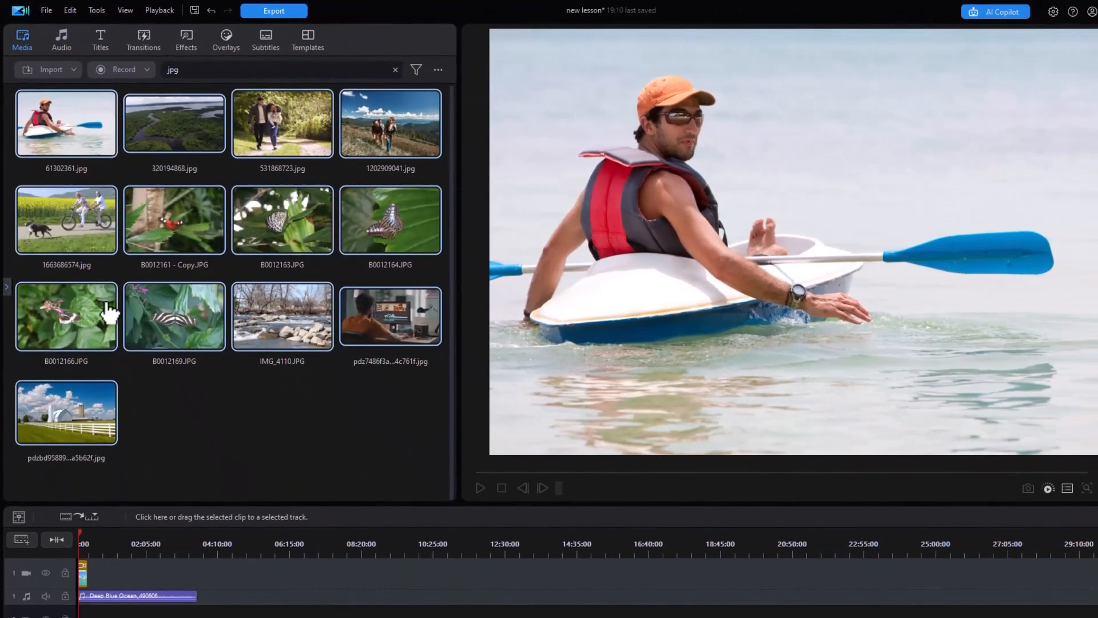
drag(64, 134, 841, 517)
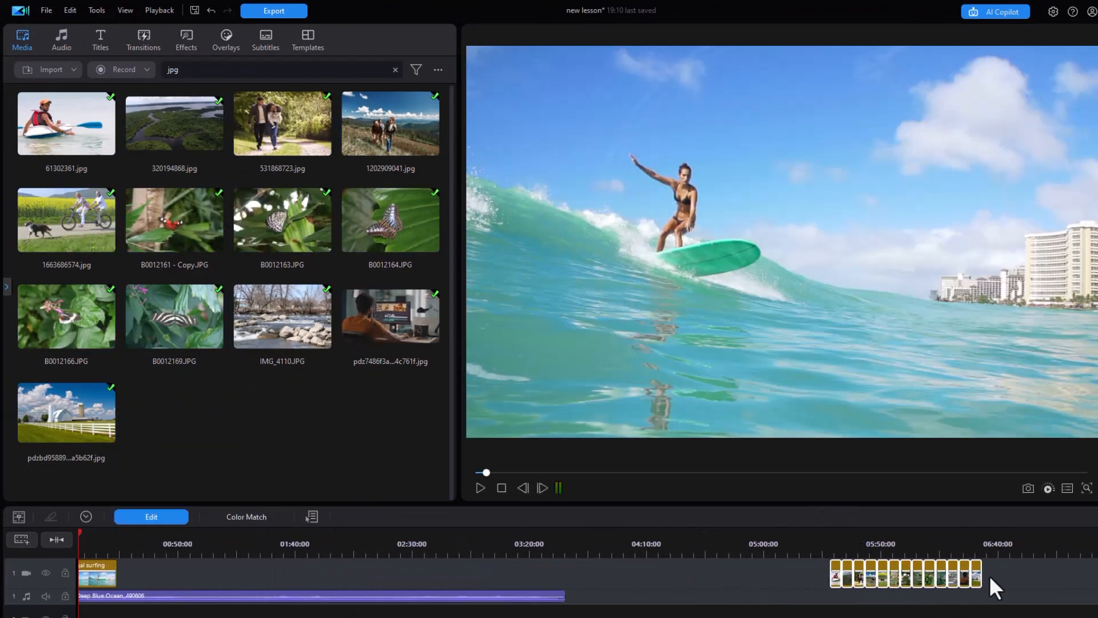
drag(998, 599, 810, 570)
key(Delete)
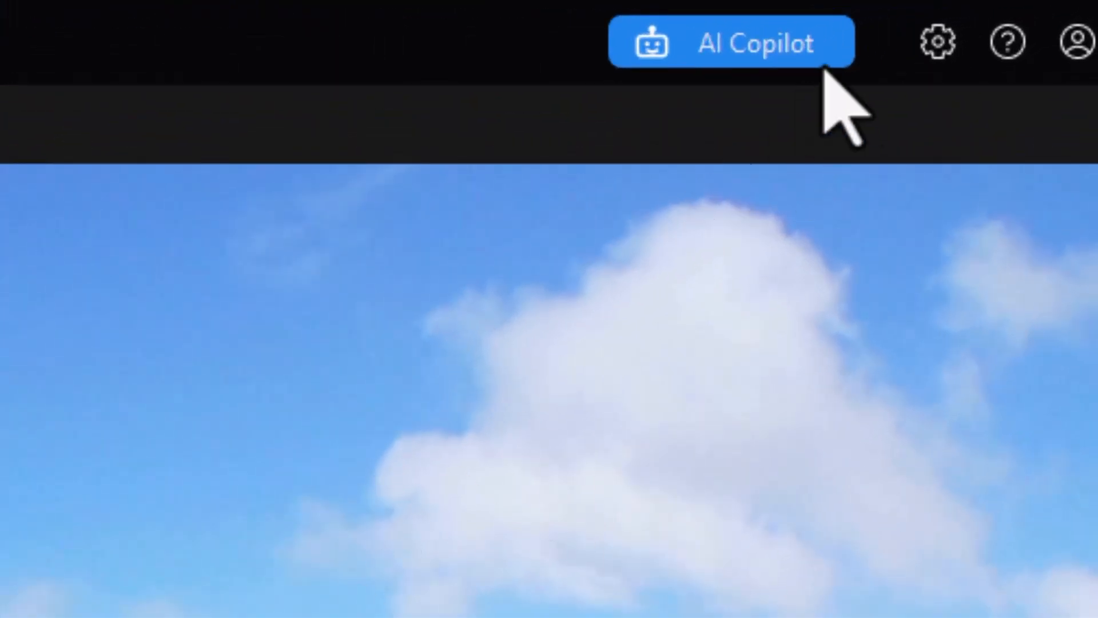
Set the default duration to 4.0 seconds for images and 2.0 seconds for transitions in the editing preferences
click(937, 45)
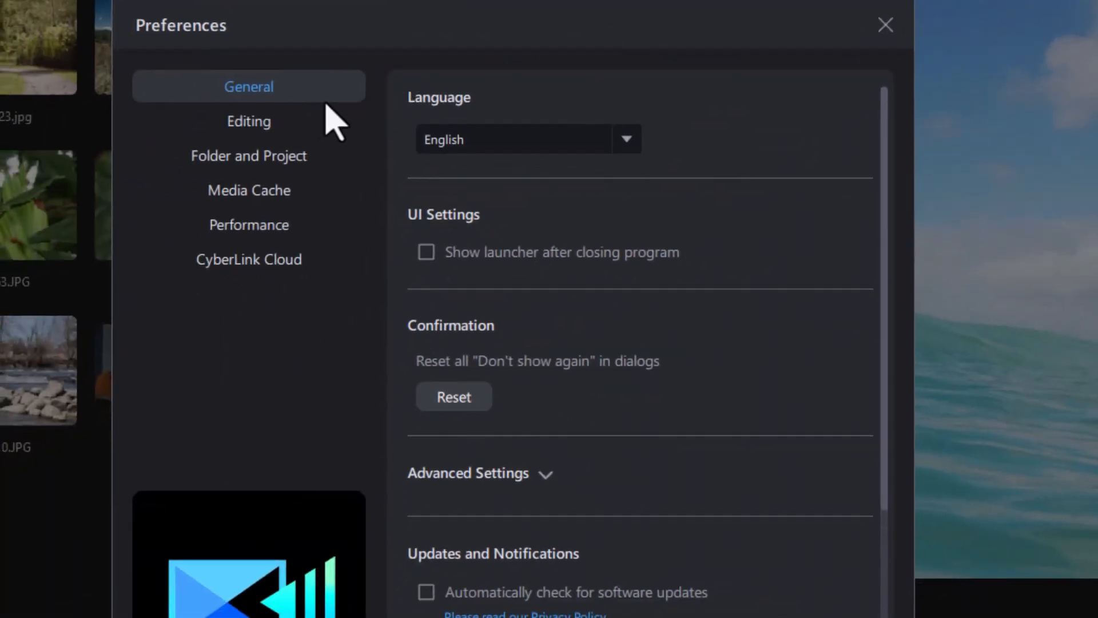
click(285, 126)
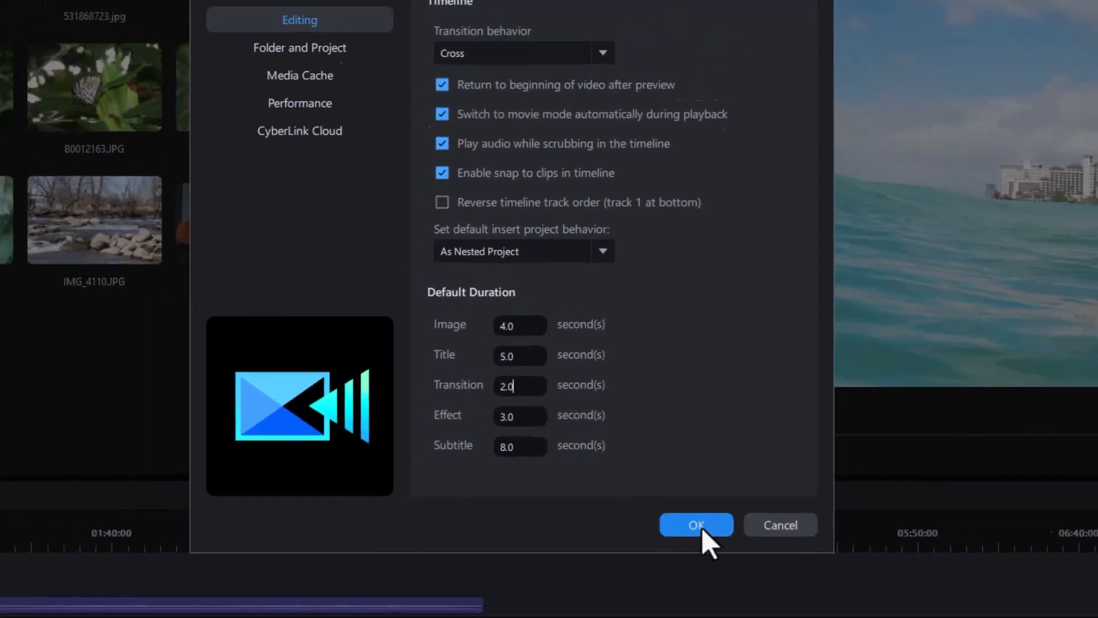
click(712, 544)
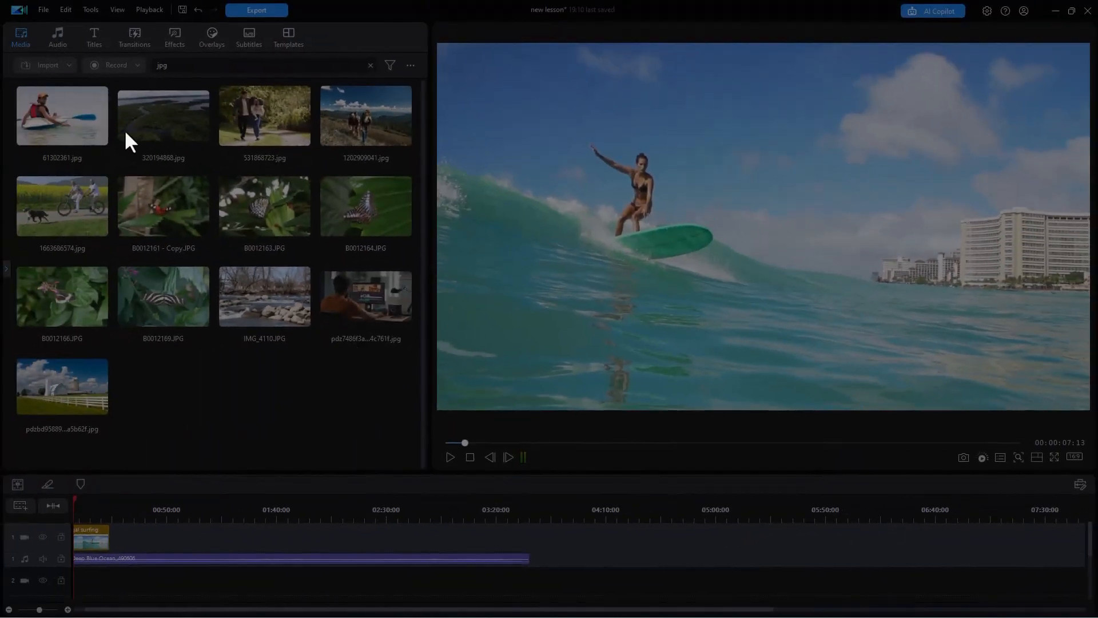
Place all the JPG images from the library on video track 1 just beyond the end of the soundtrack
click(59, 113)
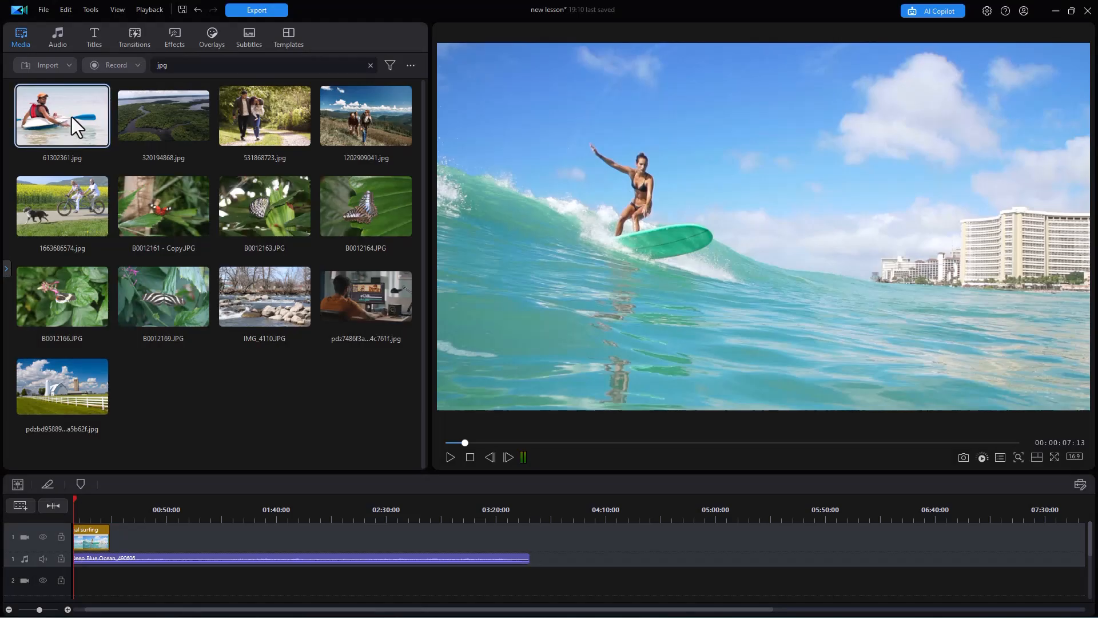
shift+click(88, 381)
drag(52, 114, 575, 555)
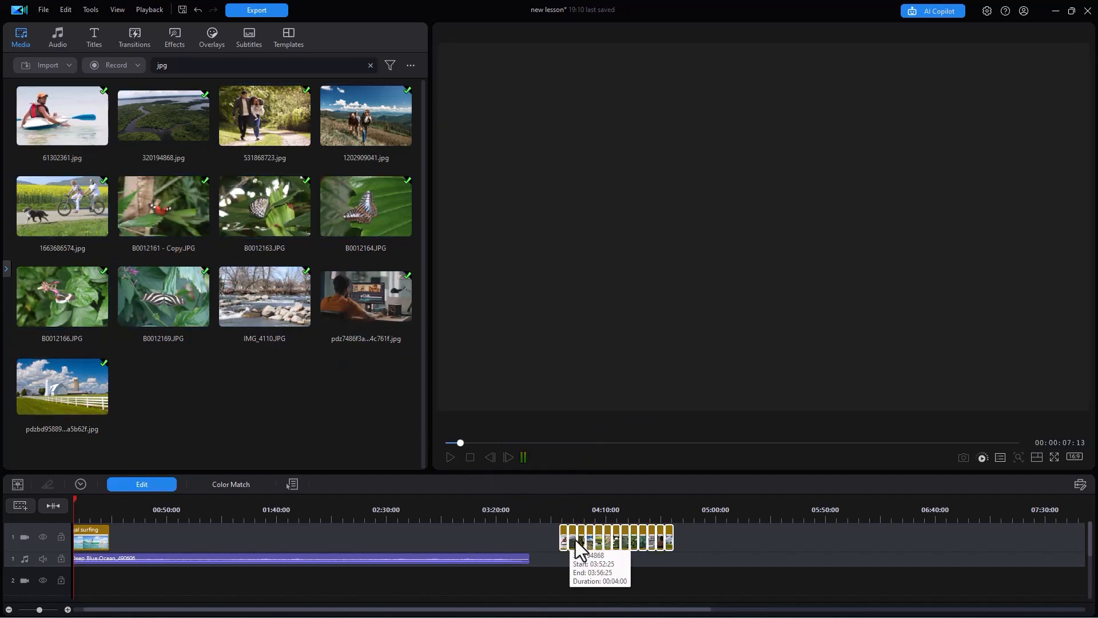
Check the duration setting of the selected images on track 1 without changing it
drag(578, 509, 881, 501)
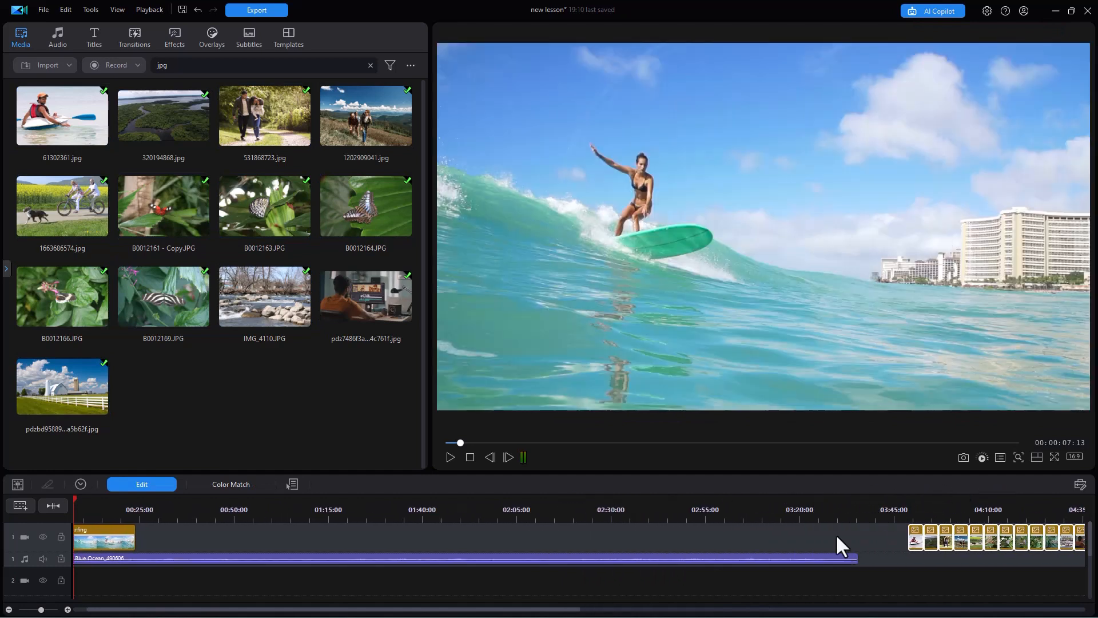
drag(552, 610, 815, 608)
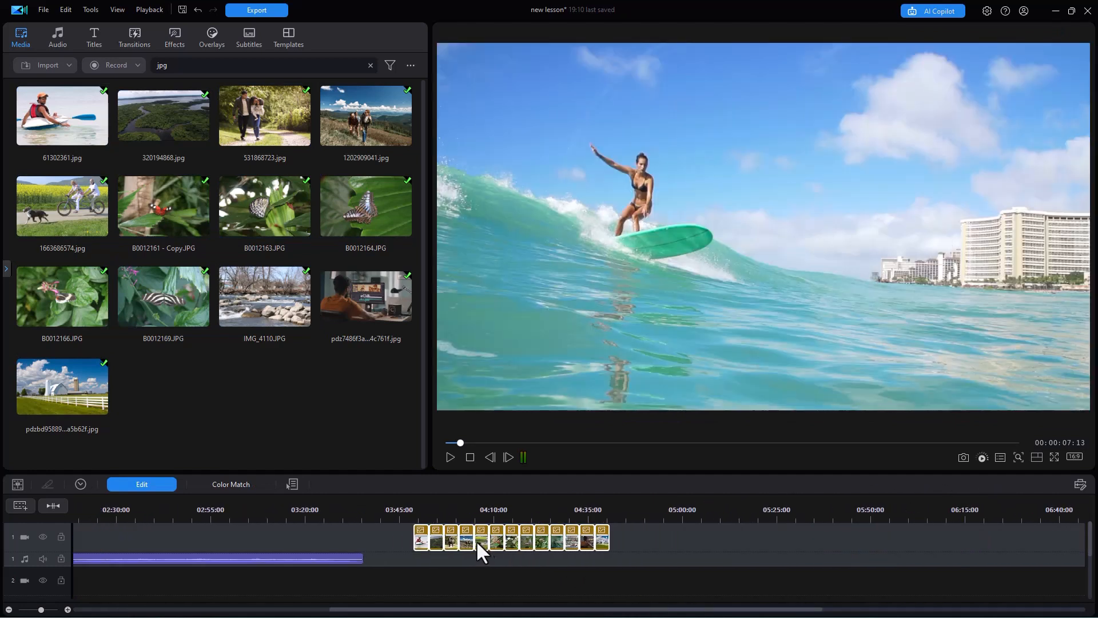
click(80, 483)
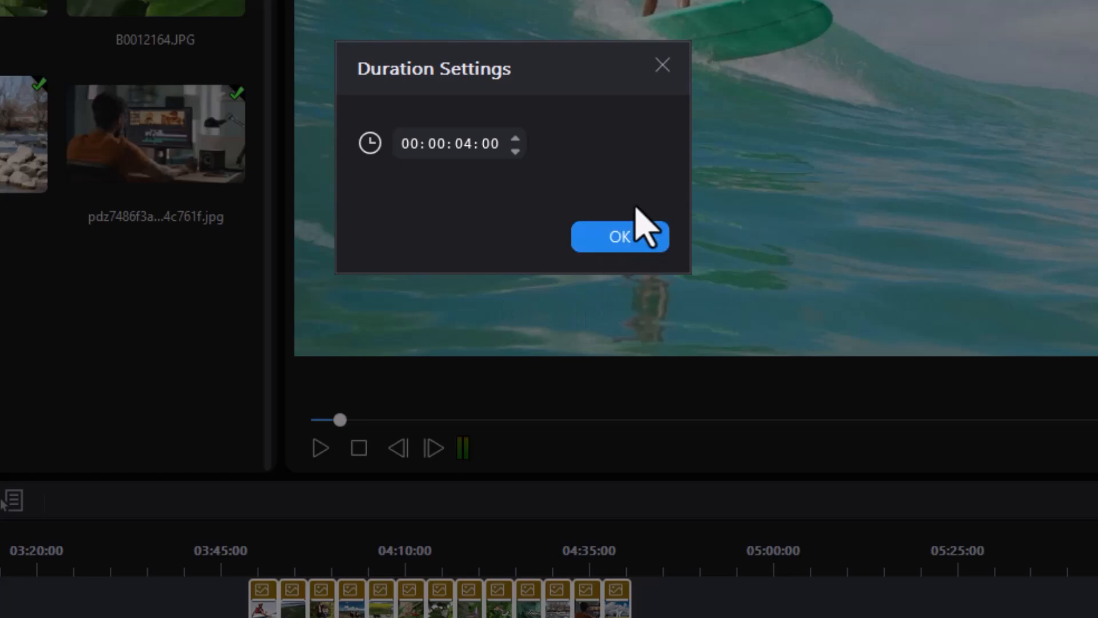
click(662, 65)
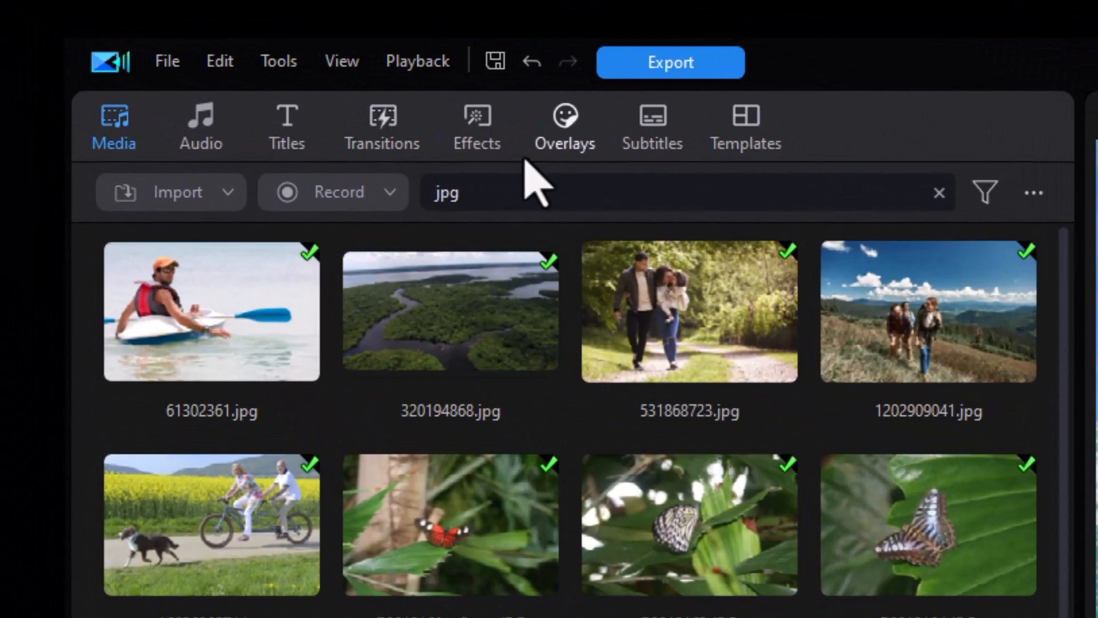
Place Blur, Paper Tear 05, Blur Horizontally, Brush Strokes 09 and Fade transitions, in timeline order, between the first six images on track 1
click(383, 123)
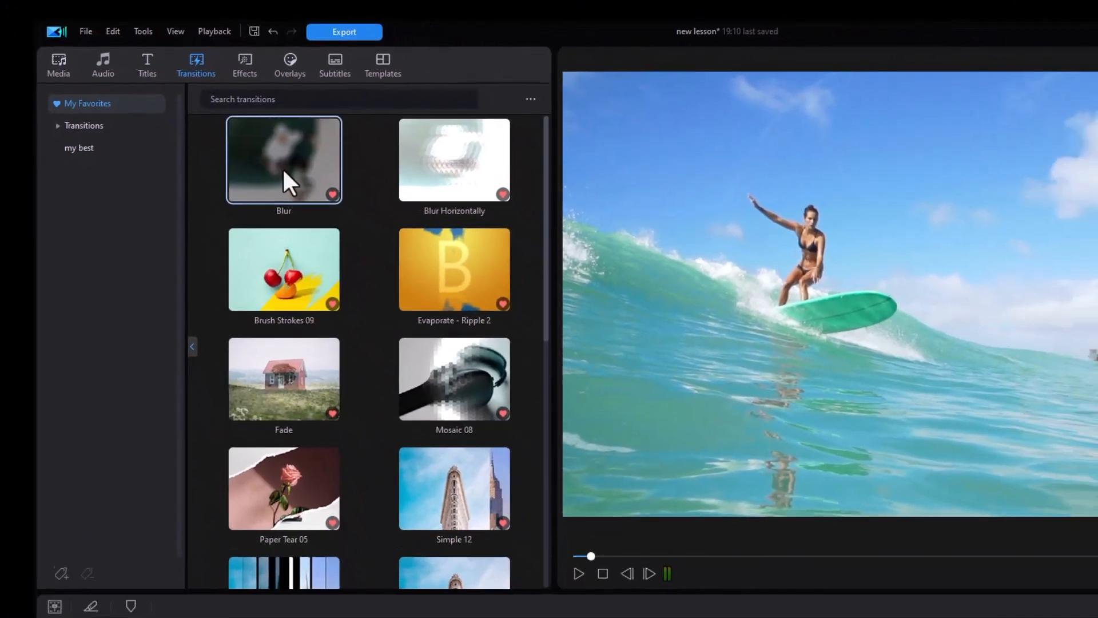
drag(323, 203, 583, 617)
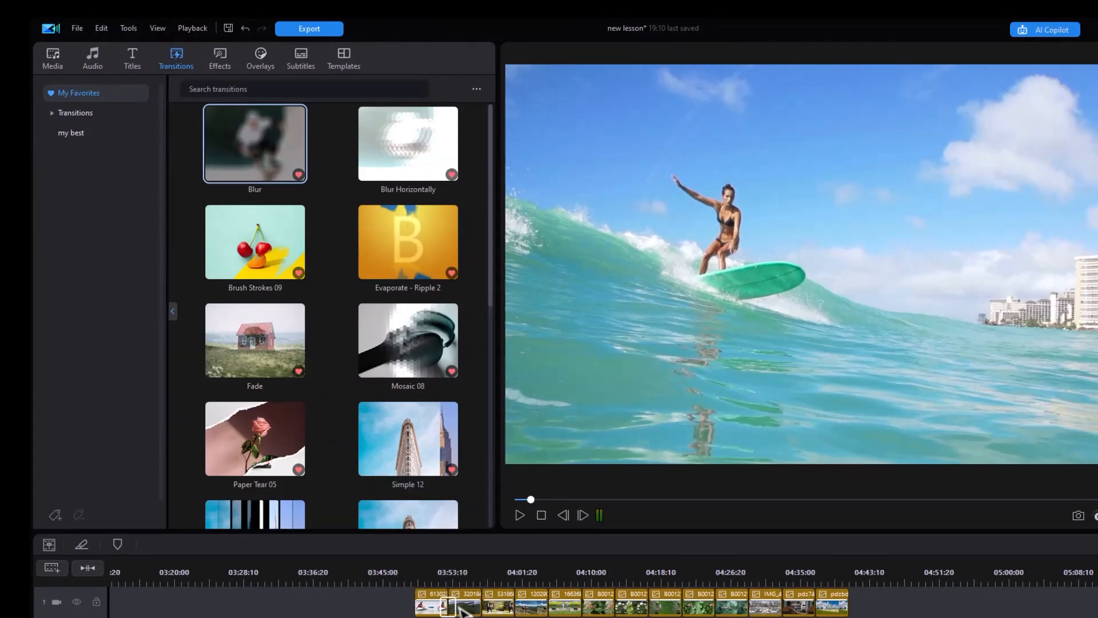
drag(456, 610, 449, 608)
drag(409, 171, 516, 602)
drag(289, 363, 575, 606)
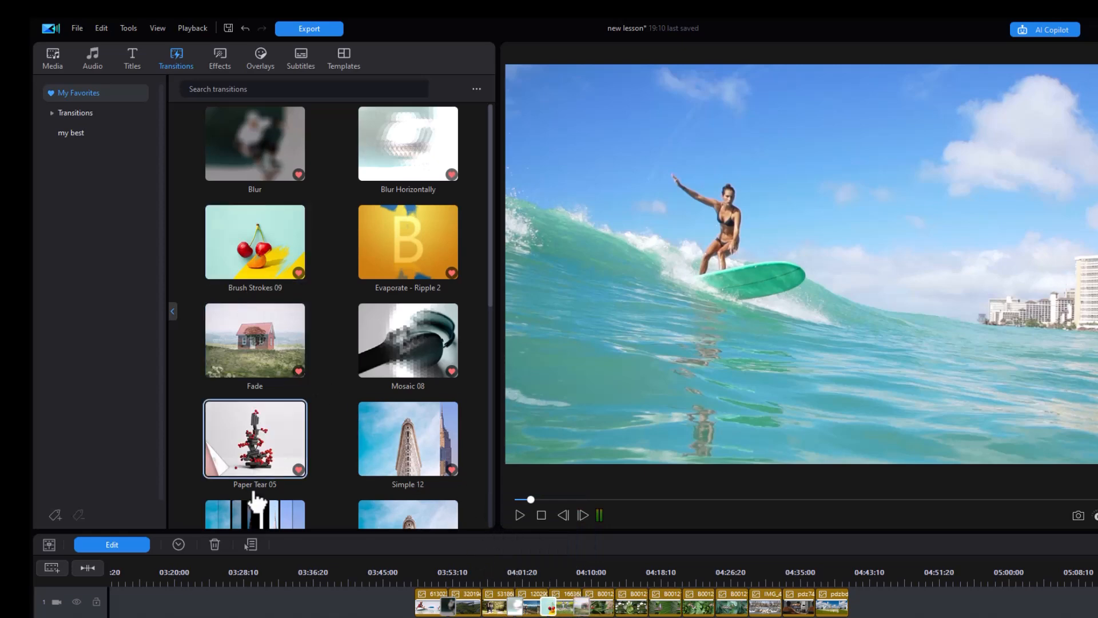
drag(253, 452, 482, 607)
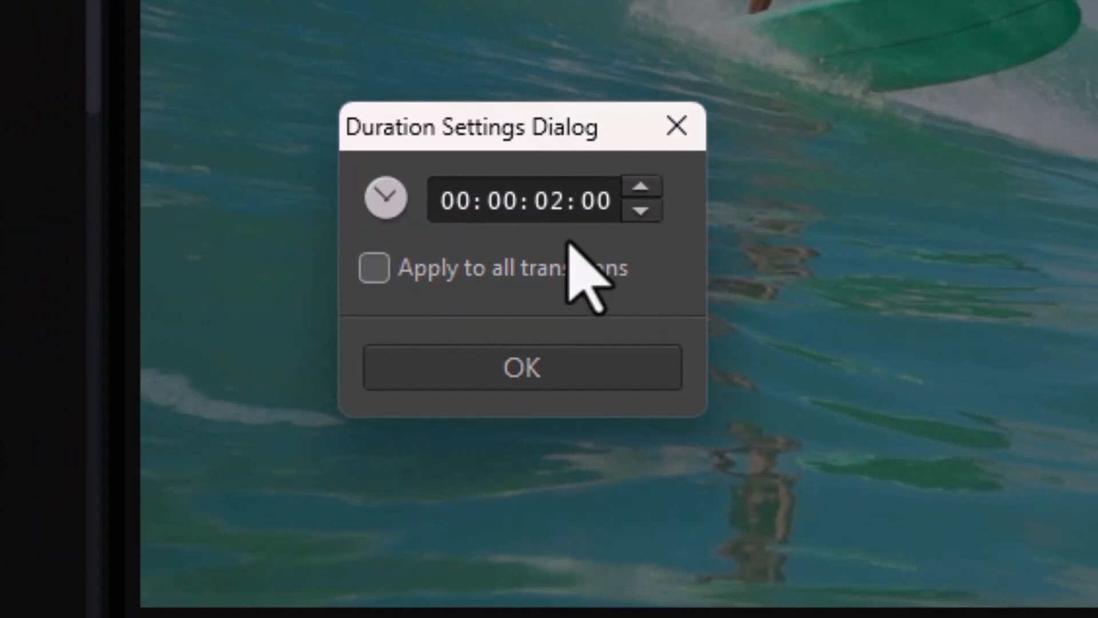
Set the transition duration to 00:00:02:15 and apply it to all transitions
click(374, 268)
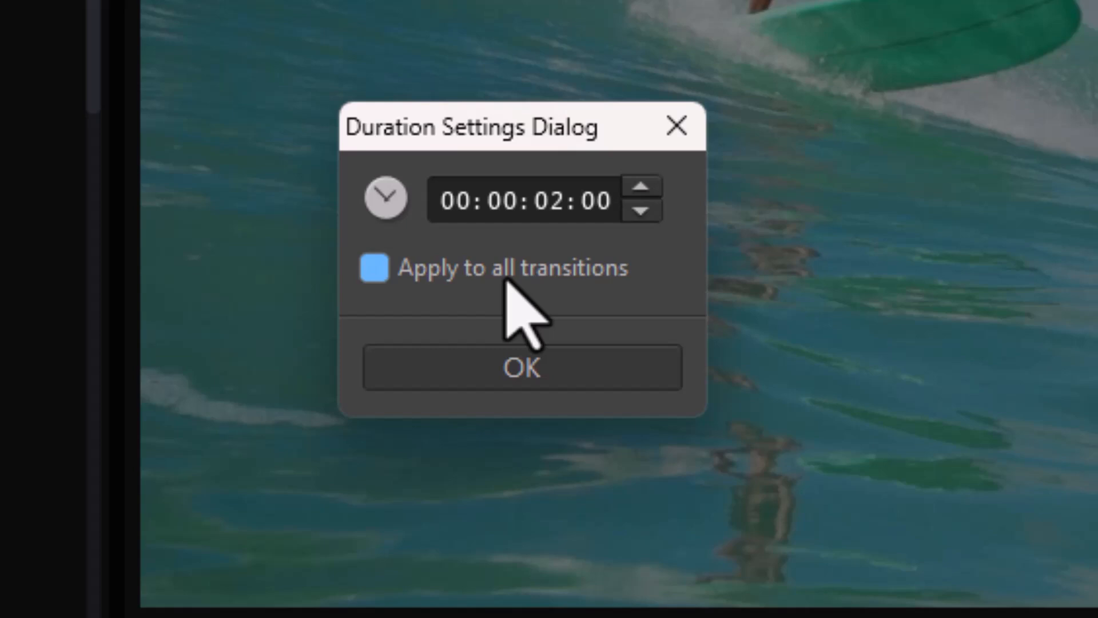
click(507, 277)
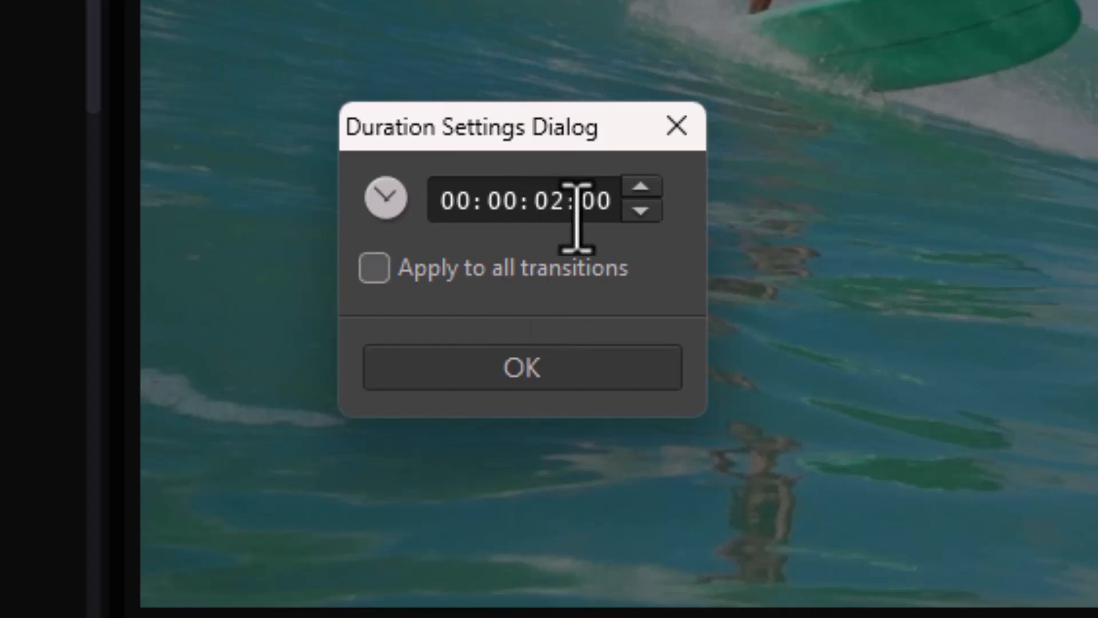
text(15)
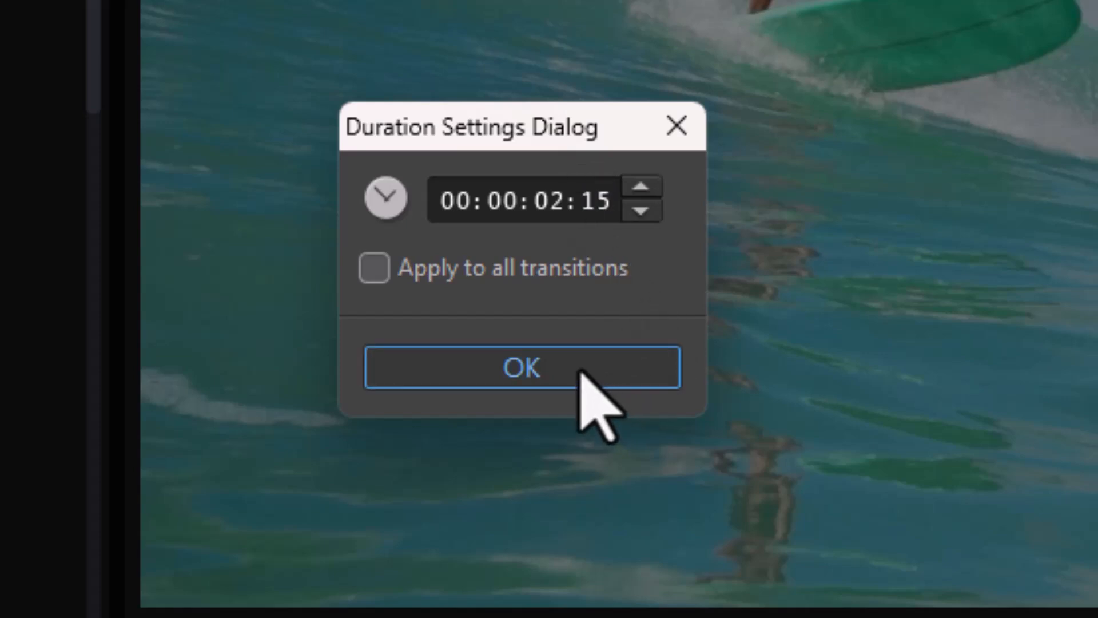
click(396, 283)
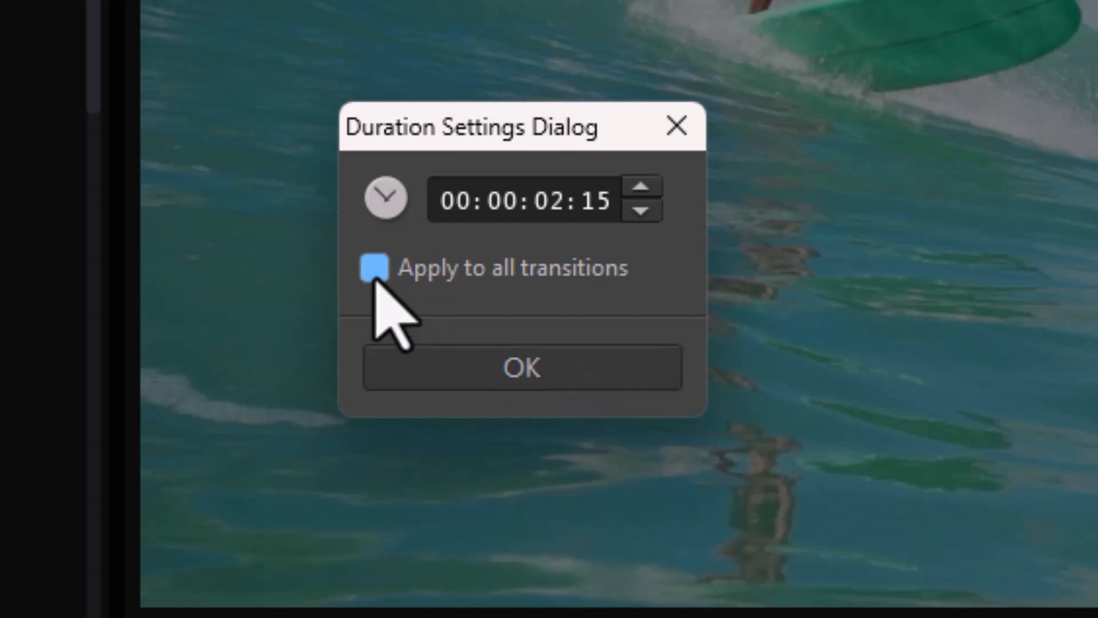
click(531, 361)
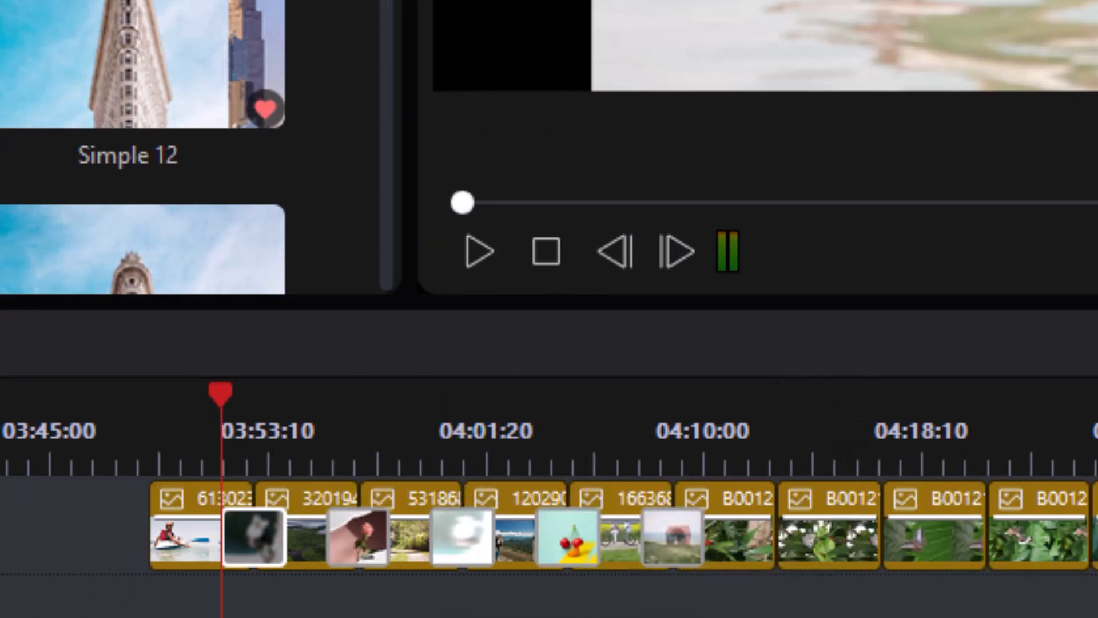
Add another transition between the seventh and eighth images on track 1 and check its duration setting
drag(219, 1, 881, 535)
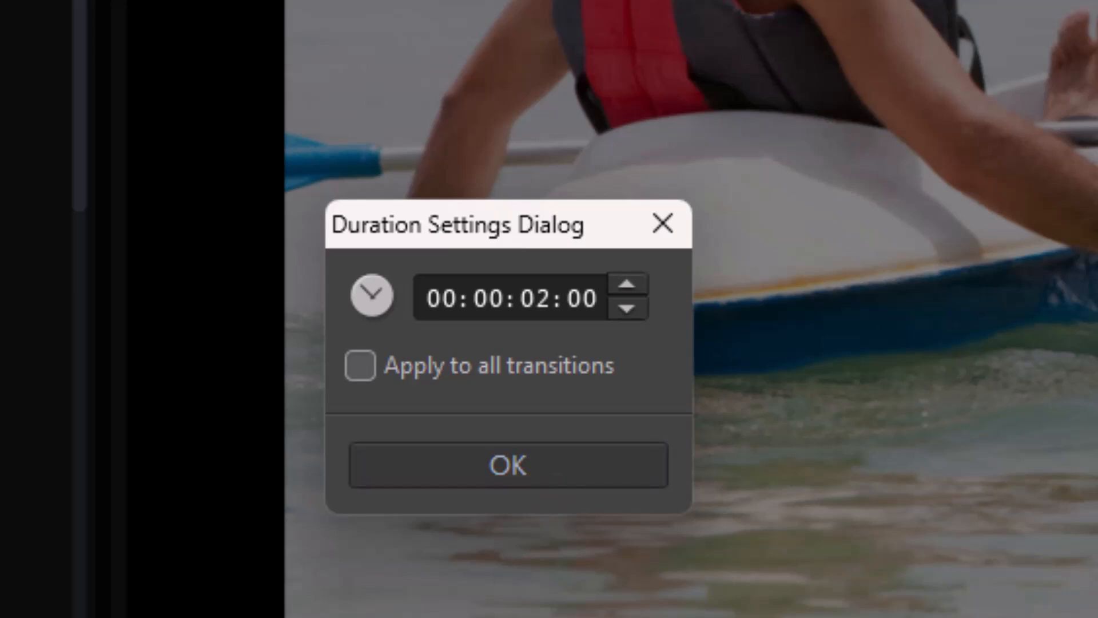
click(662, 226)
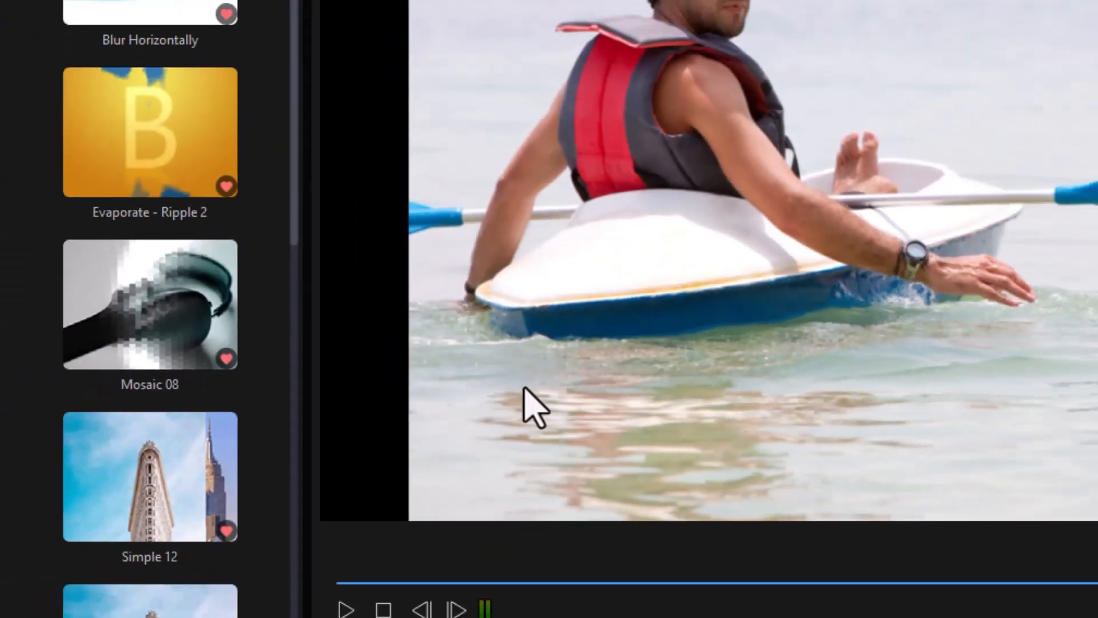